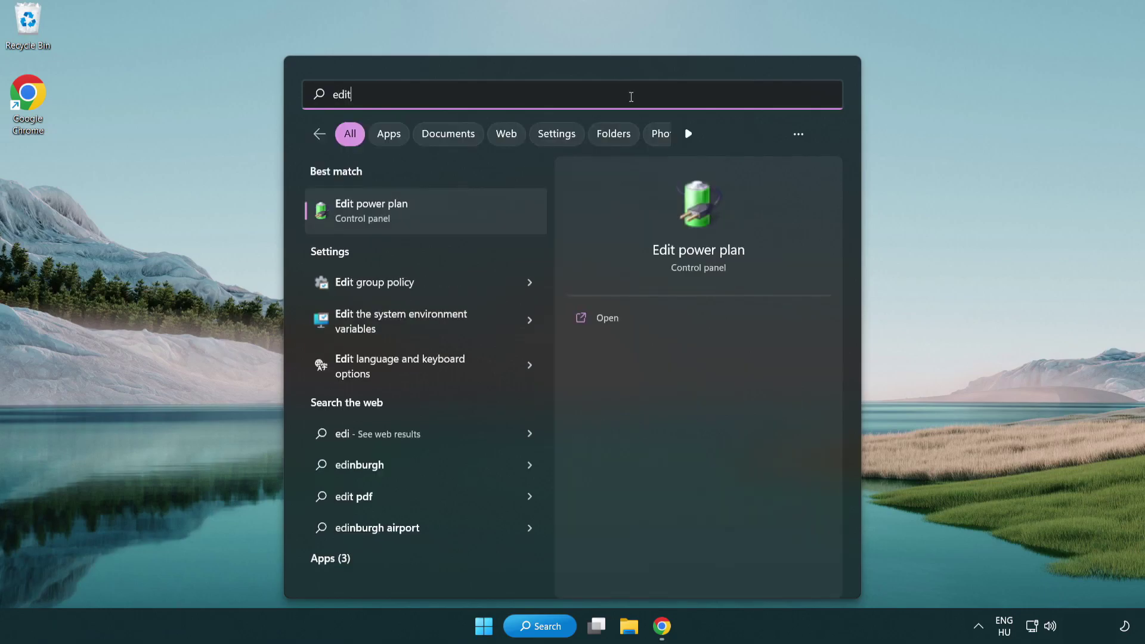
Find Edit power plan through Windows search, switch the active power plan to High performance, and close Power Options.
type("plan")
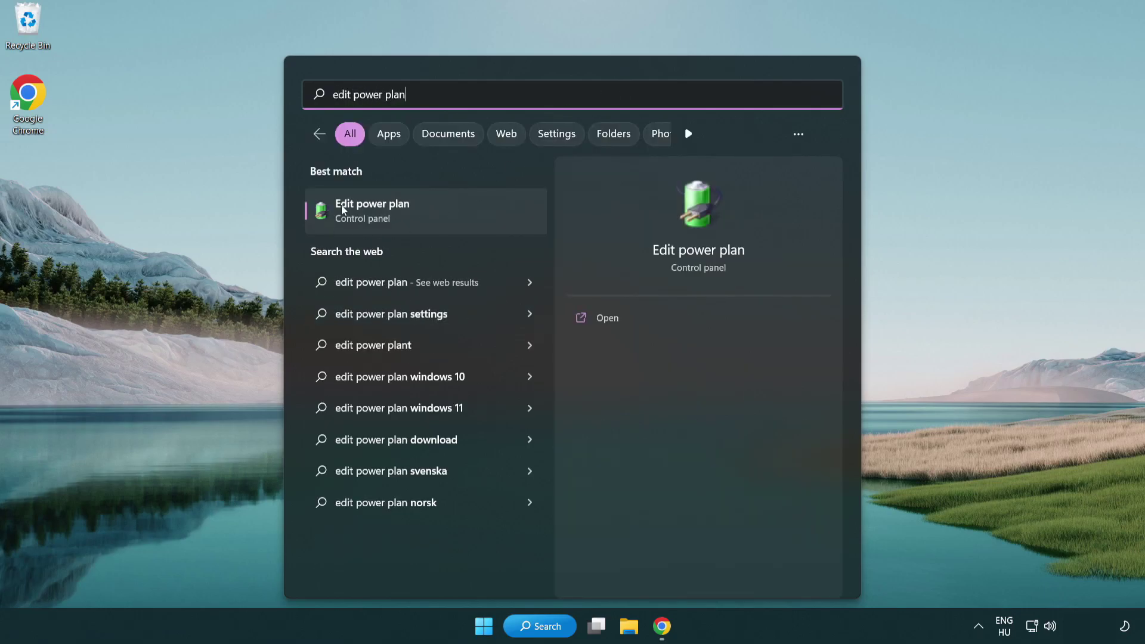
left_click(430, 212)
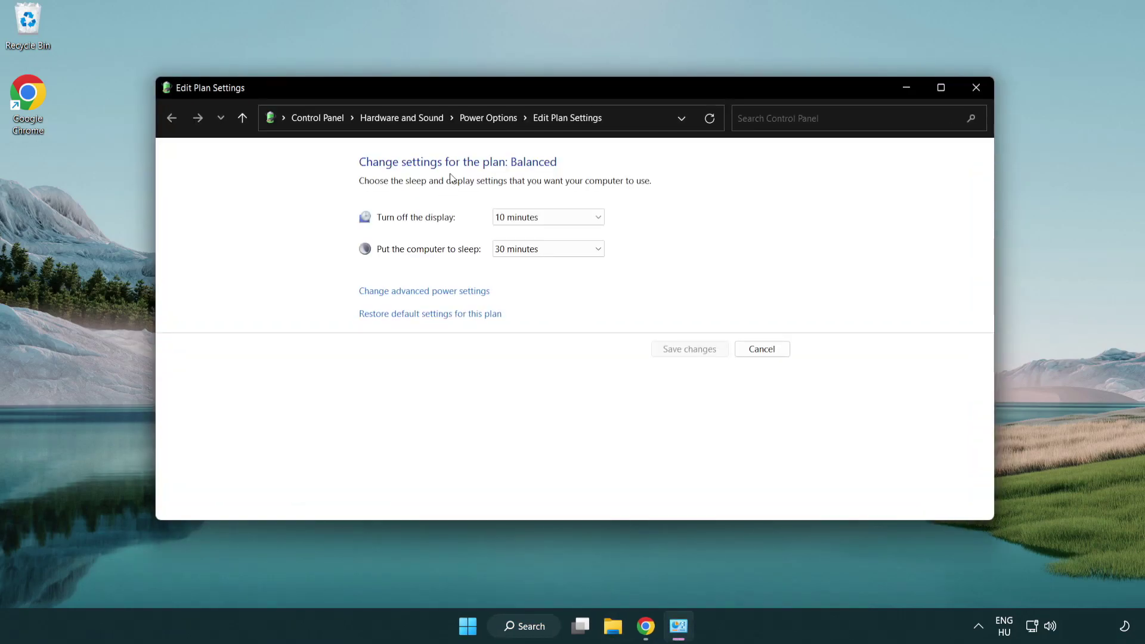
left_click(488, 118)
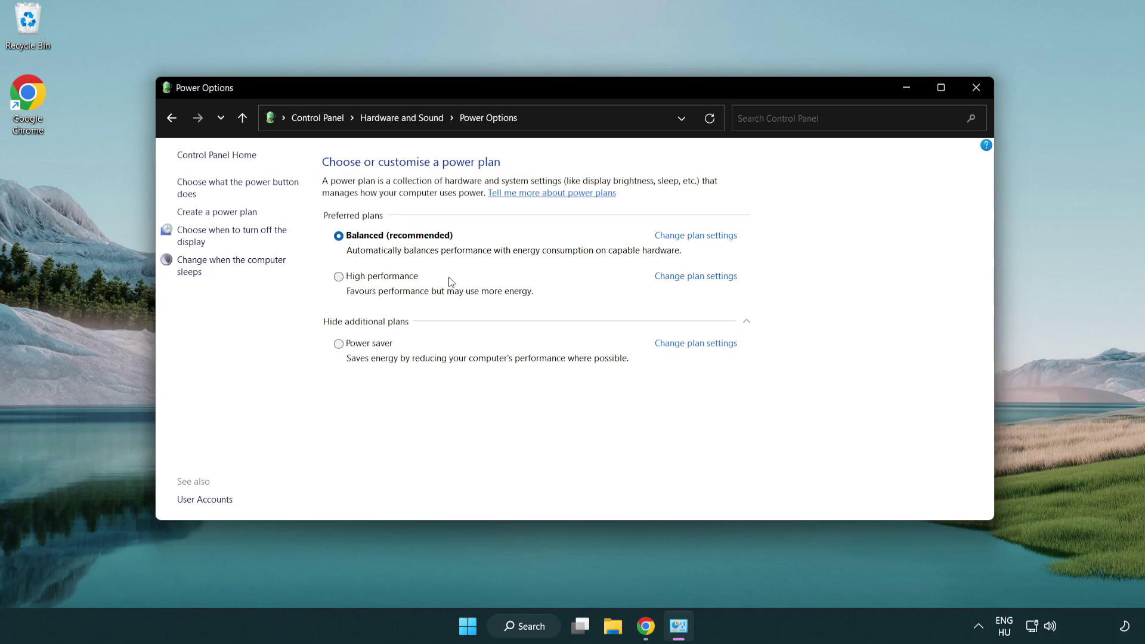
left_click(338, 277)
left_click(976, 90)
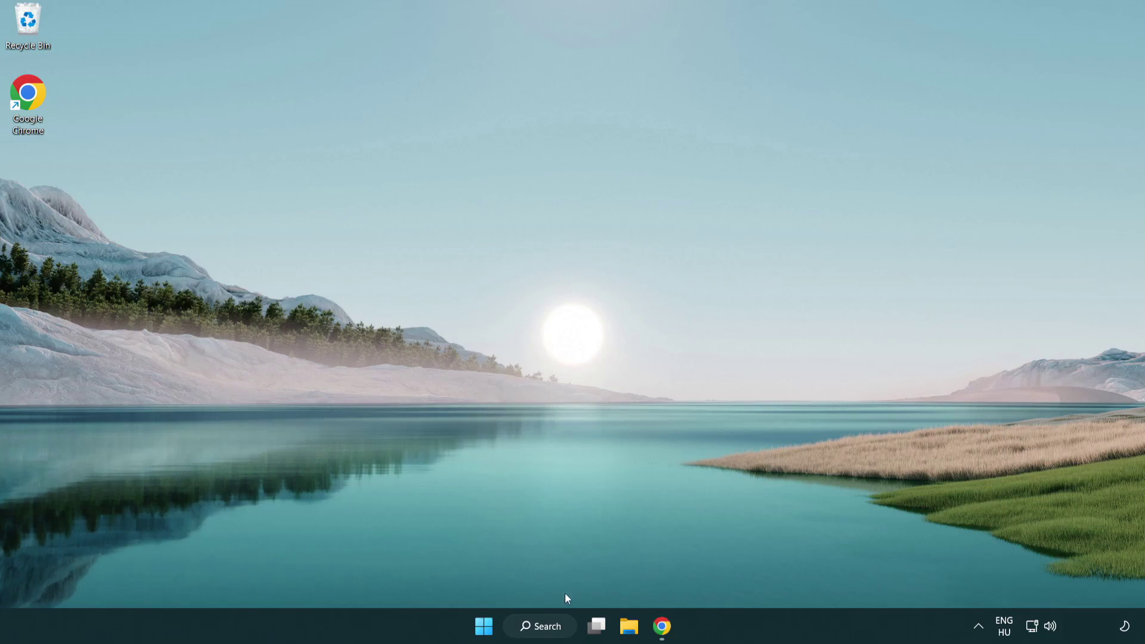
Find and open Device Manager through Windows search and move its window towards the middle of the desktop.
left_click(556, 626)
type("device manager")
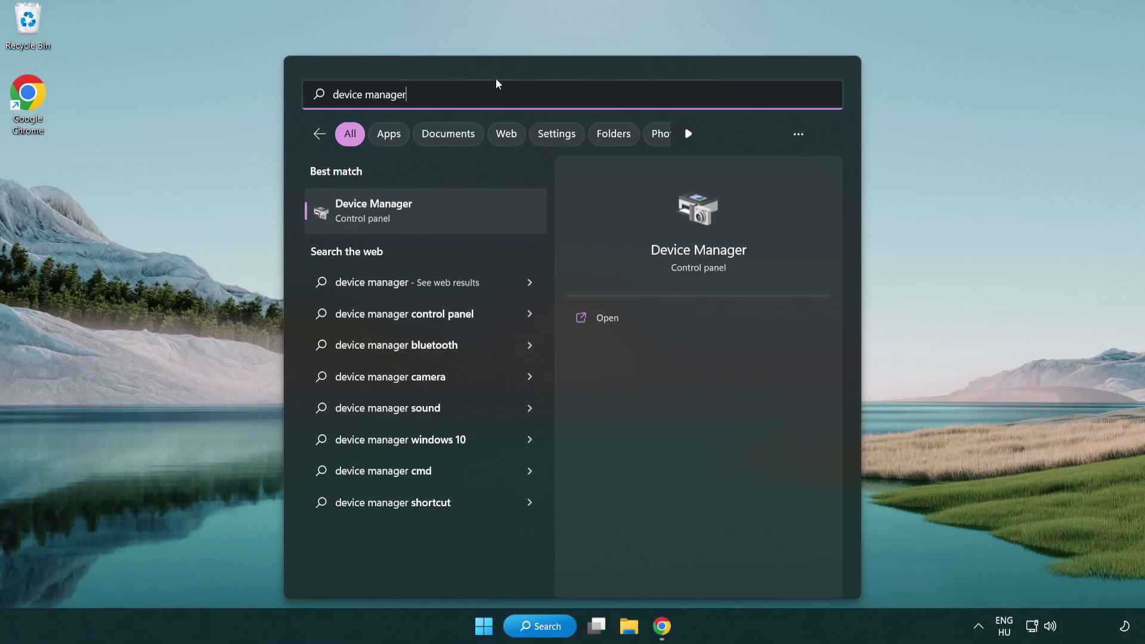
left_click(438, 215)
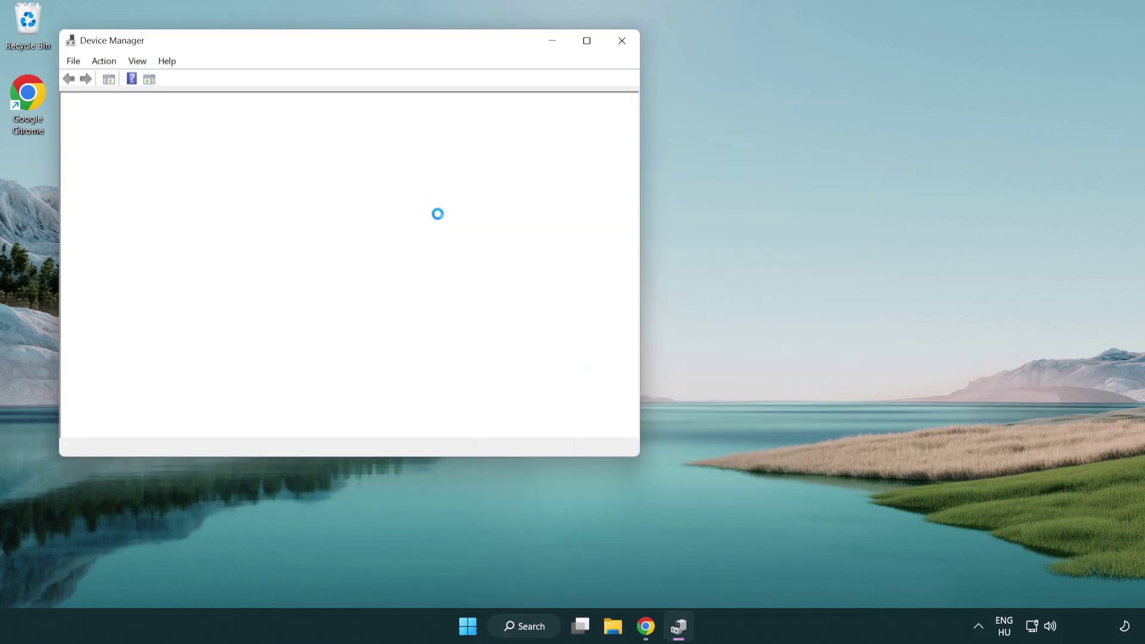
left_click_drag(376, 45, 588, 107)
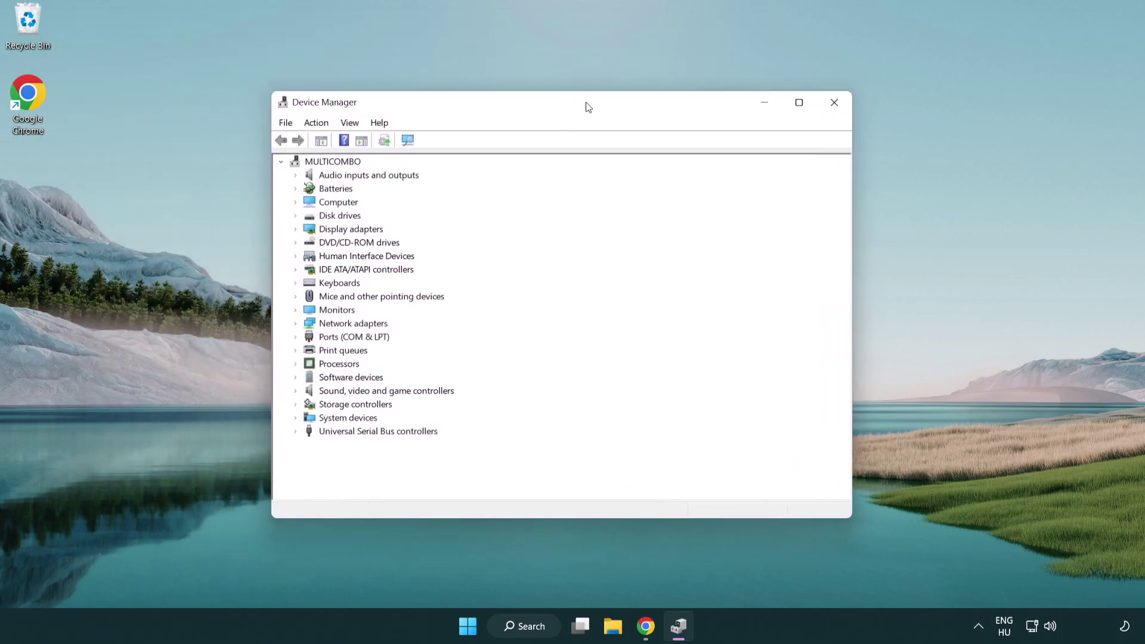
Run an automatic driver update search for the VMware SVGA 3D display adapter and close Device Manager.
left_click(310, 229)
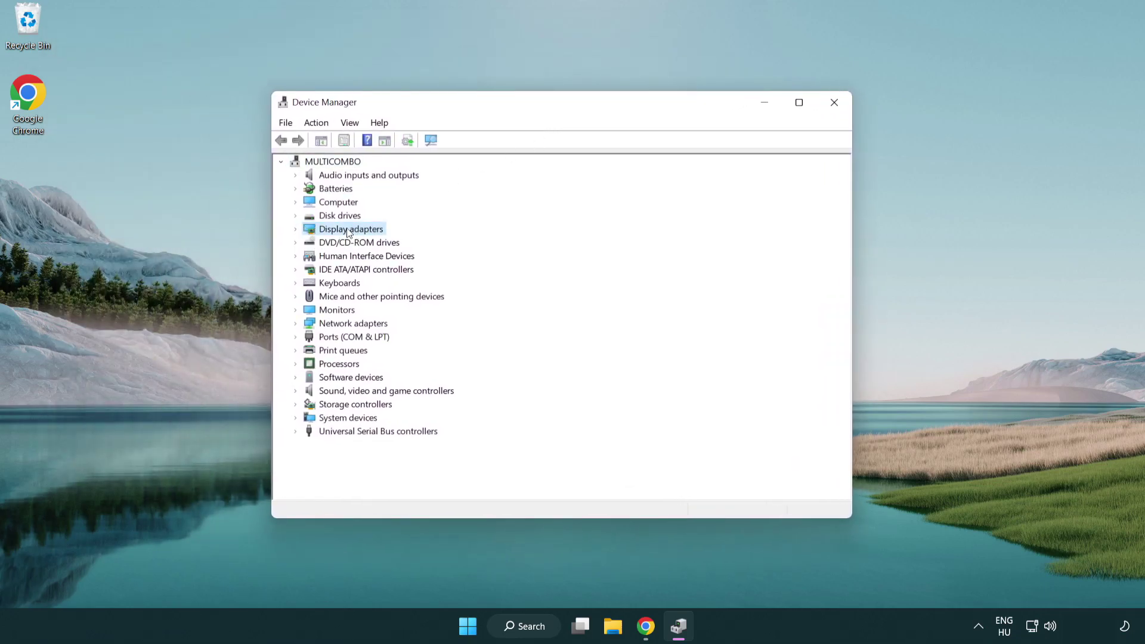
left_click(300, 228)
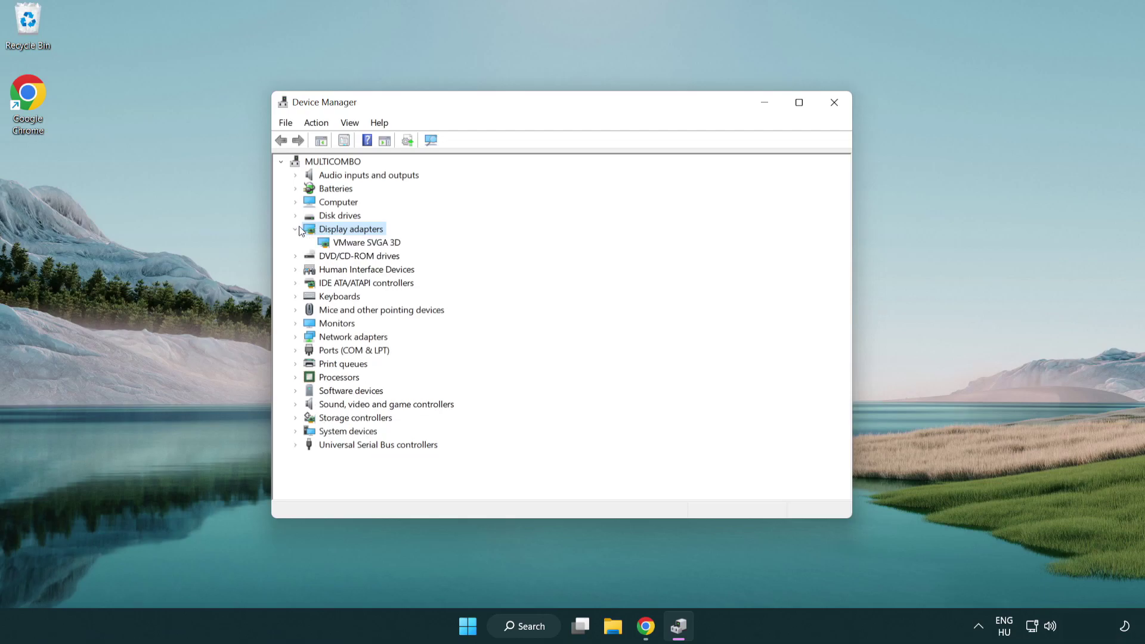
left_click(328, 243)
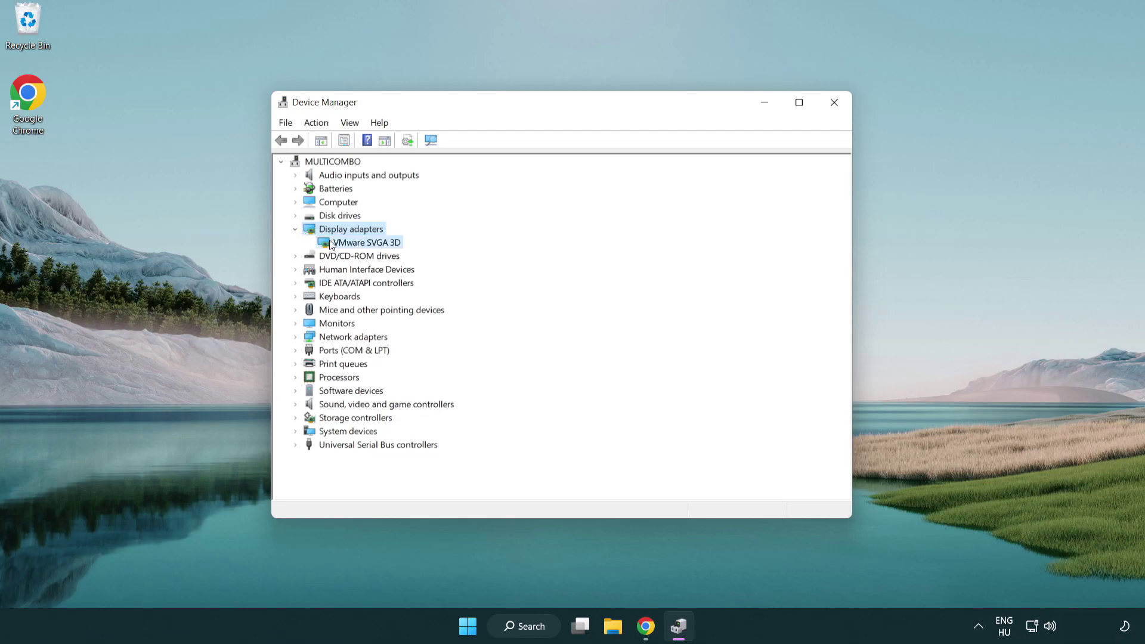
right_click(360, 247)
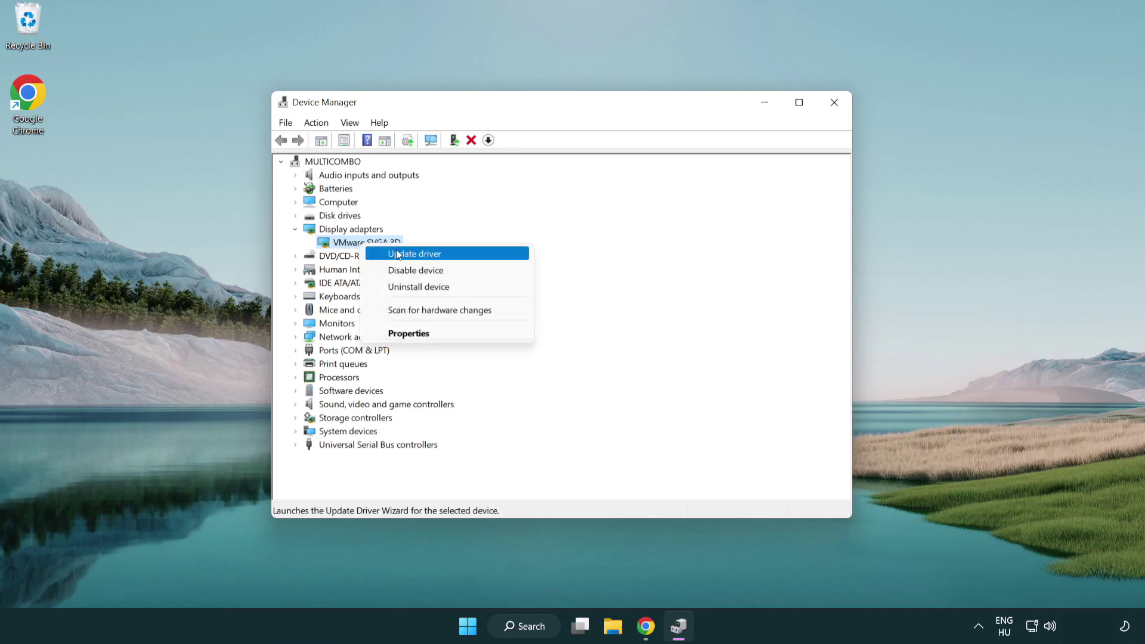
left_click(457, 255)
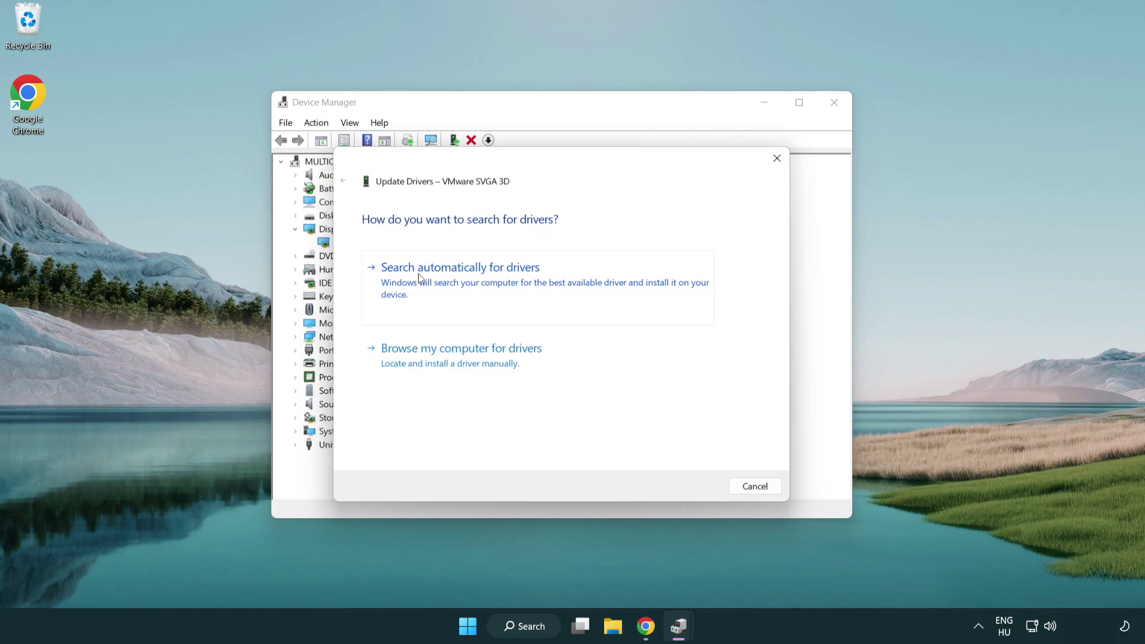
left_click(470, 281)
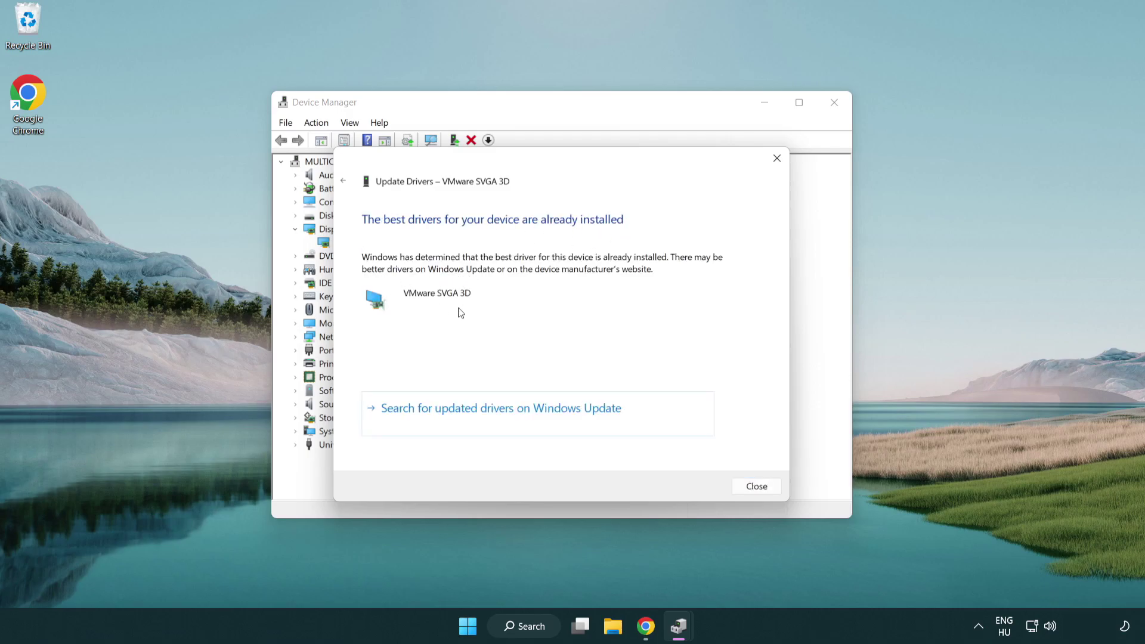
left_click(751, 485)
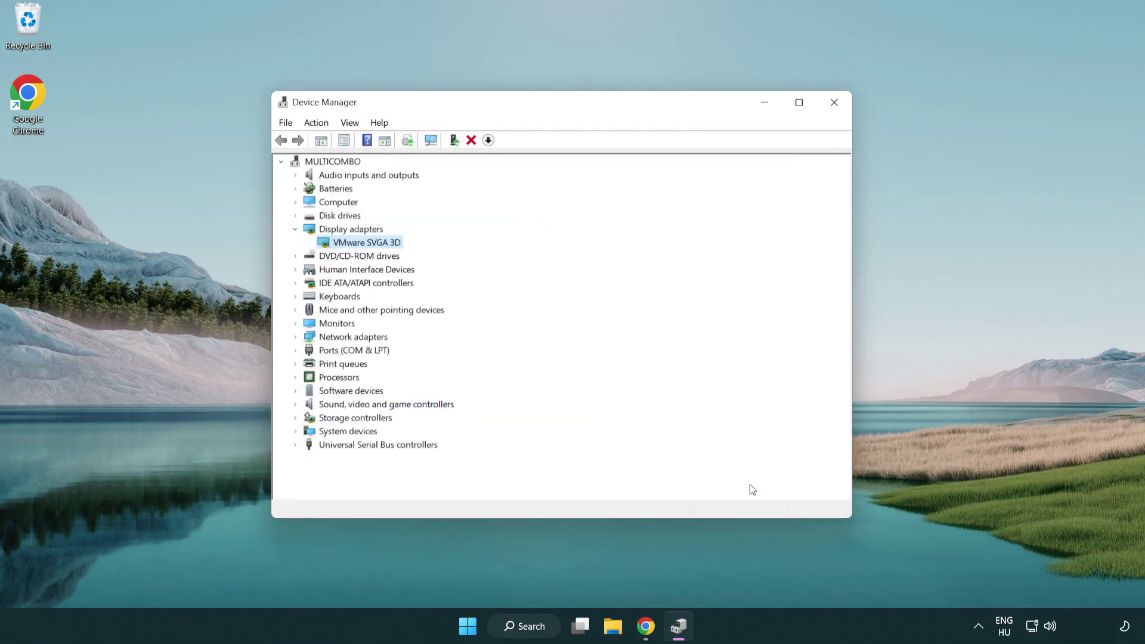
left_click(833, 104)
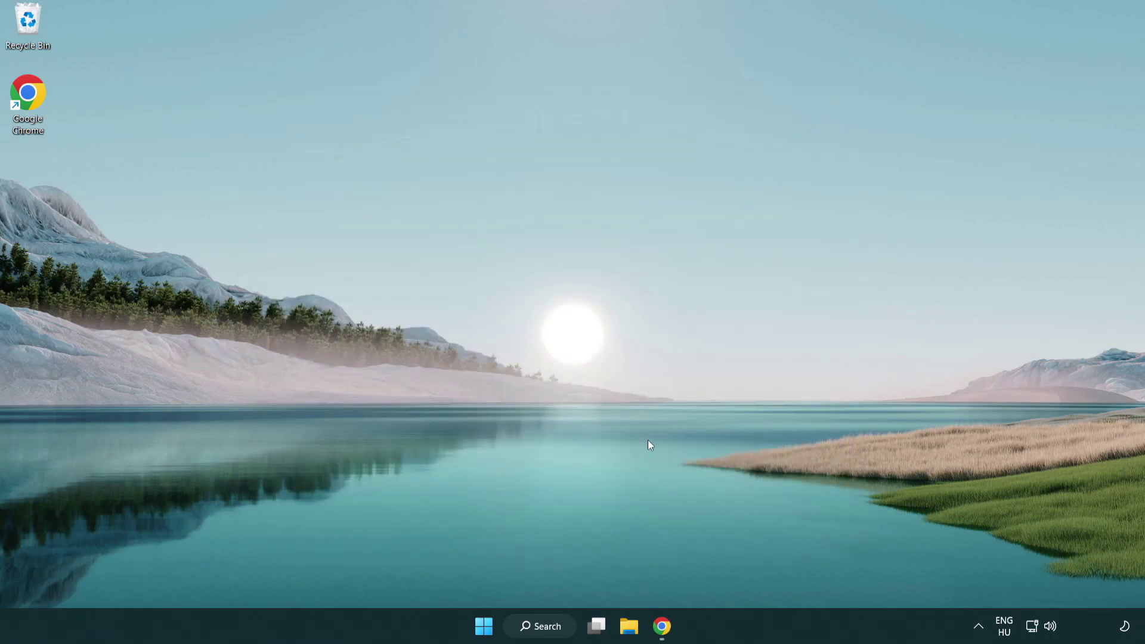
Search Windows for "game mode" and open the Game Mode settings to check whether Game Mode is on.
left_click(547, 632)
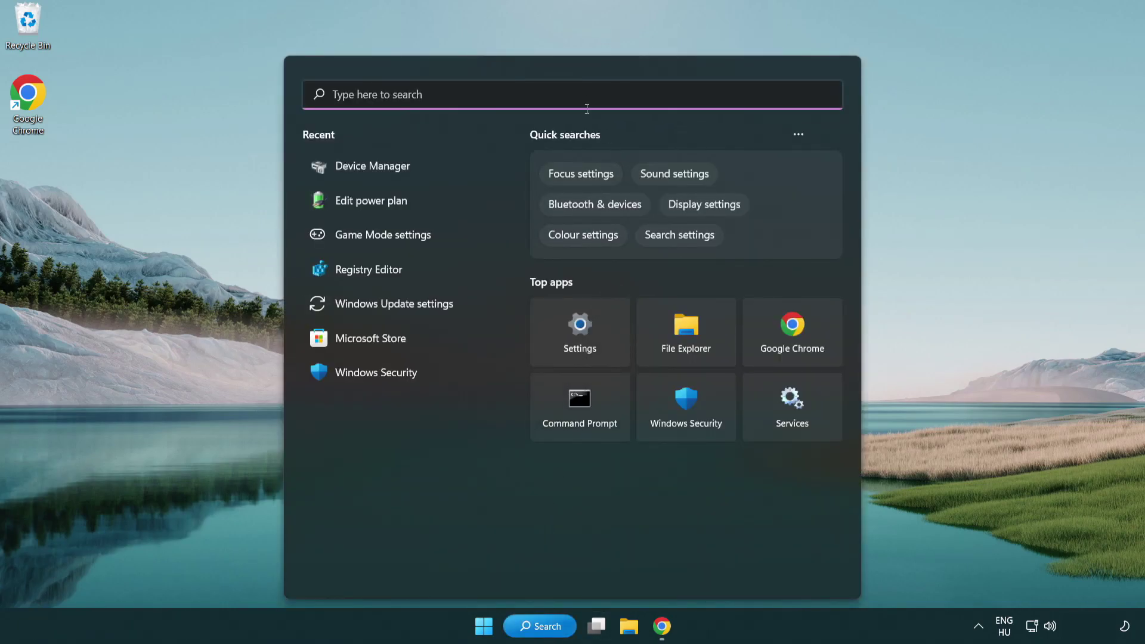
type("game")
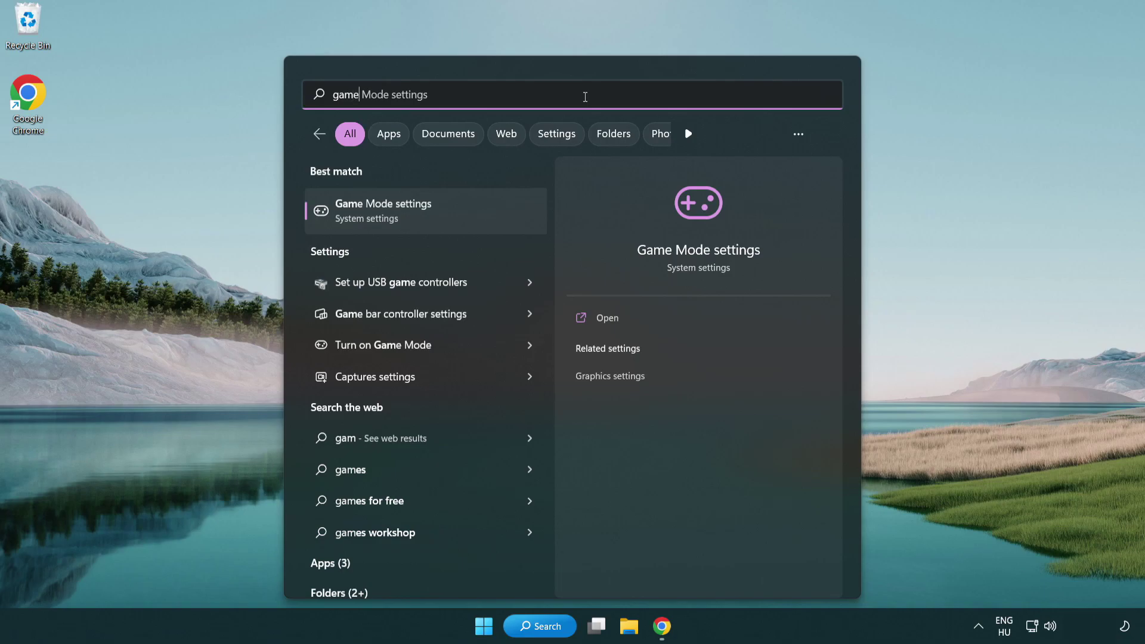
type(" mode")
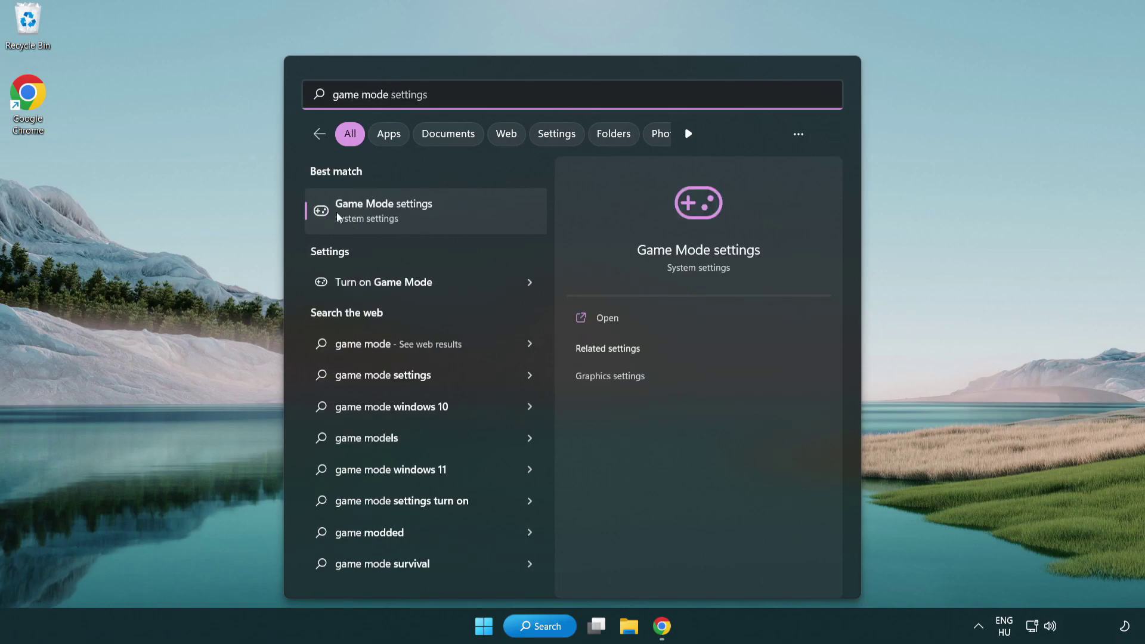
left_click(430, 217)
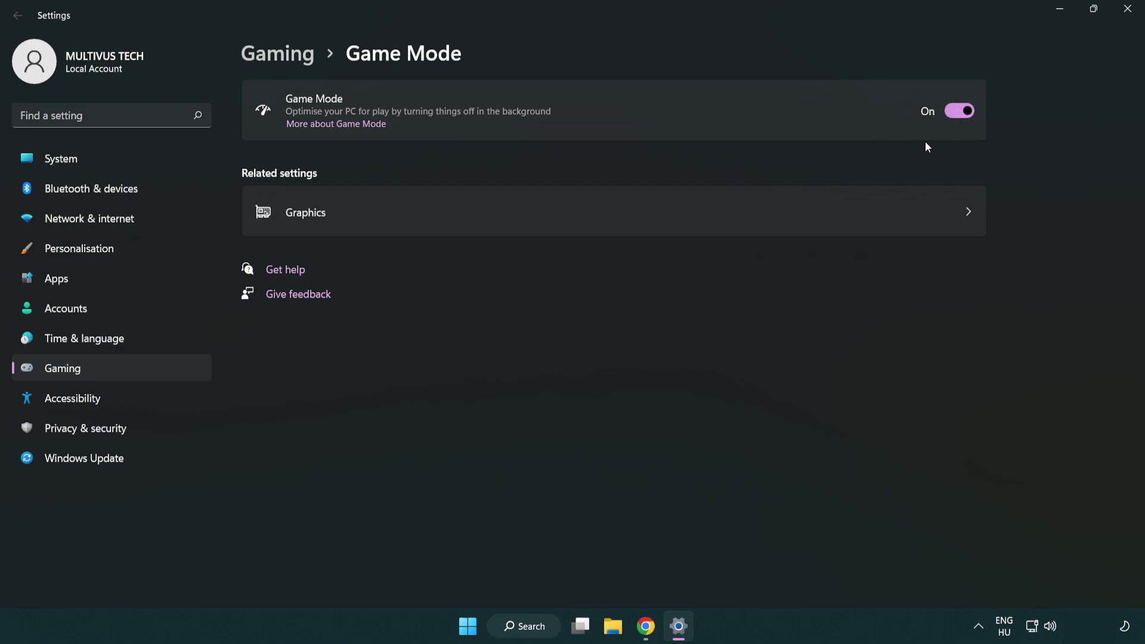
Check the controller-button option in the Xbox Game Bar settings under Gaming and close Settings.
left_click(295, 61)
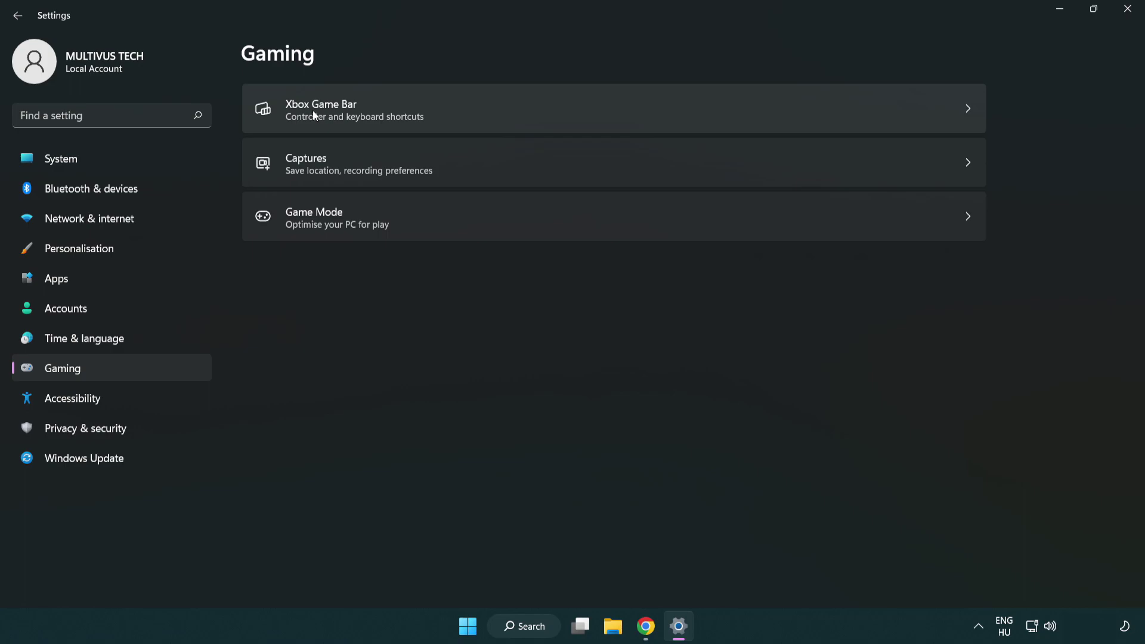
left_click(507, 111)
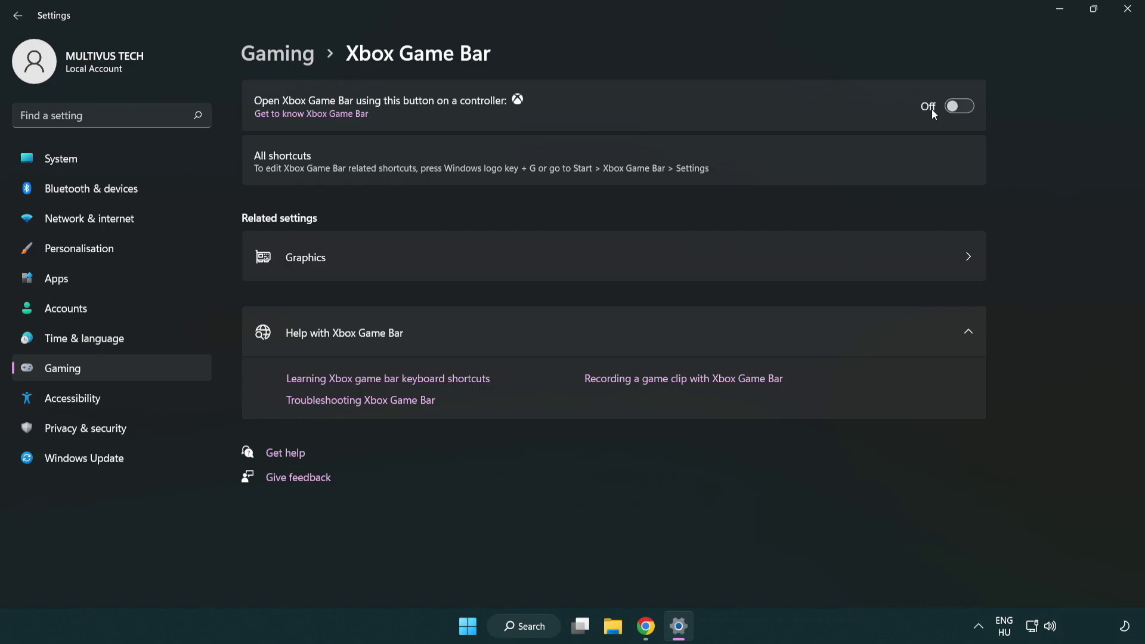
left_click(1128, 10)
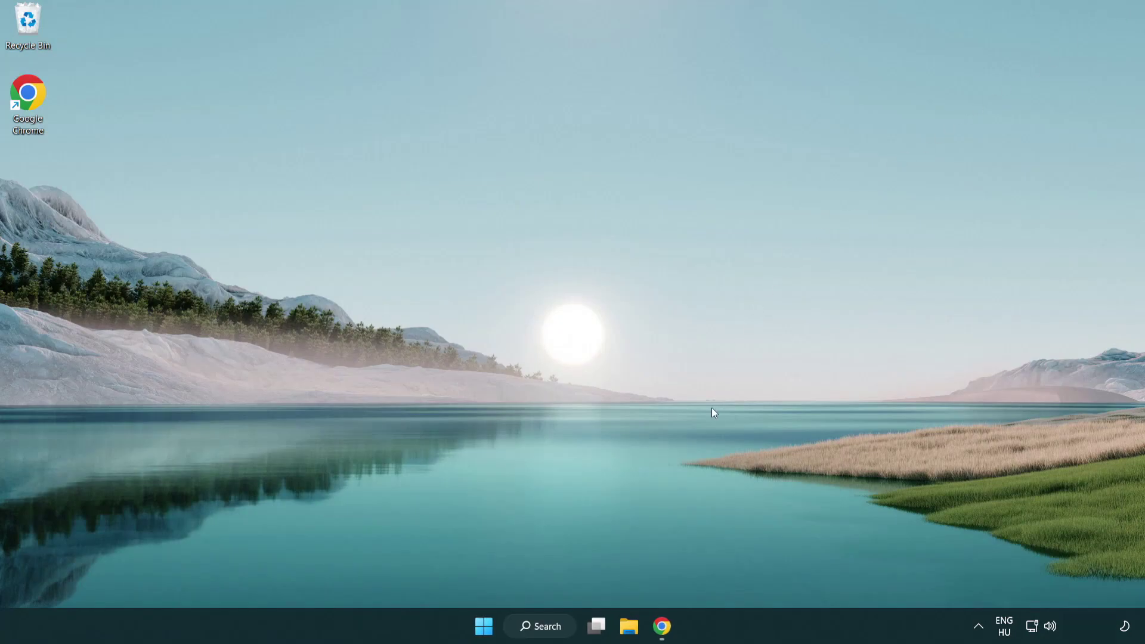
Open Task Manager and end the Google Chrome task.
right_click(483, 627)
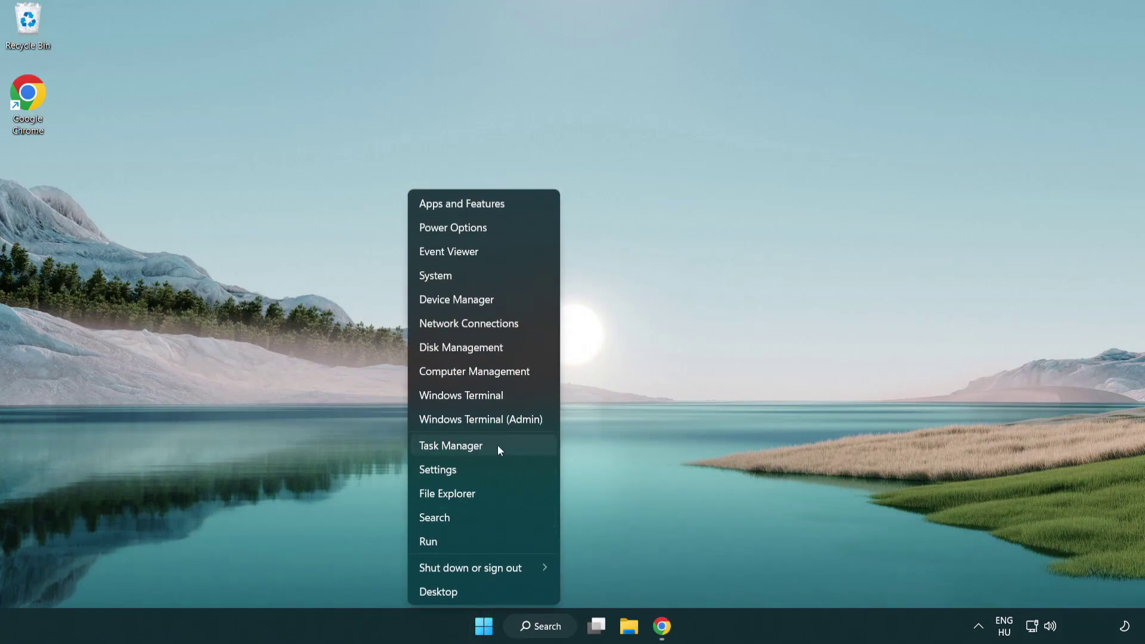
left_click(502, 445)
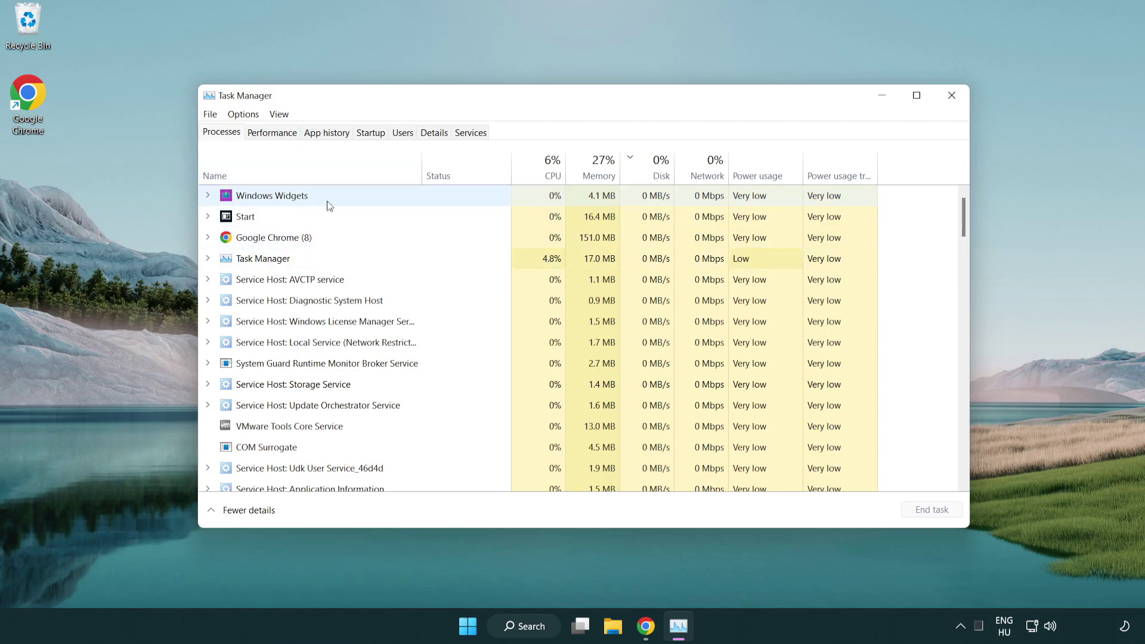
left_click(292, 280)
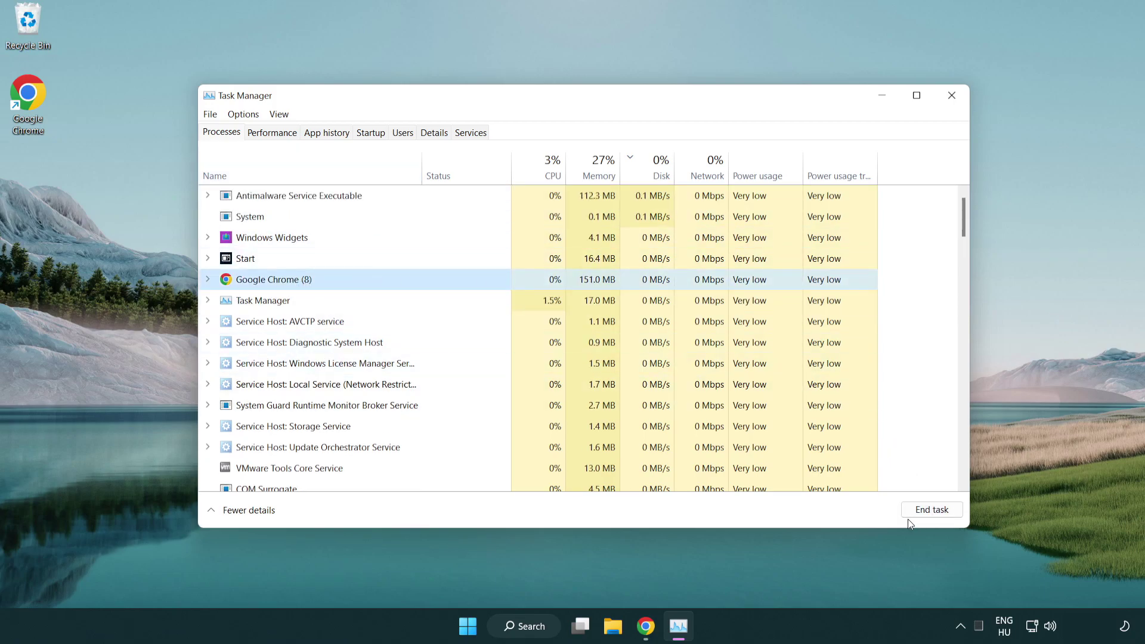
left_click(935, 514)
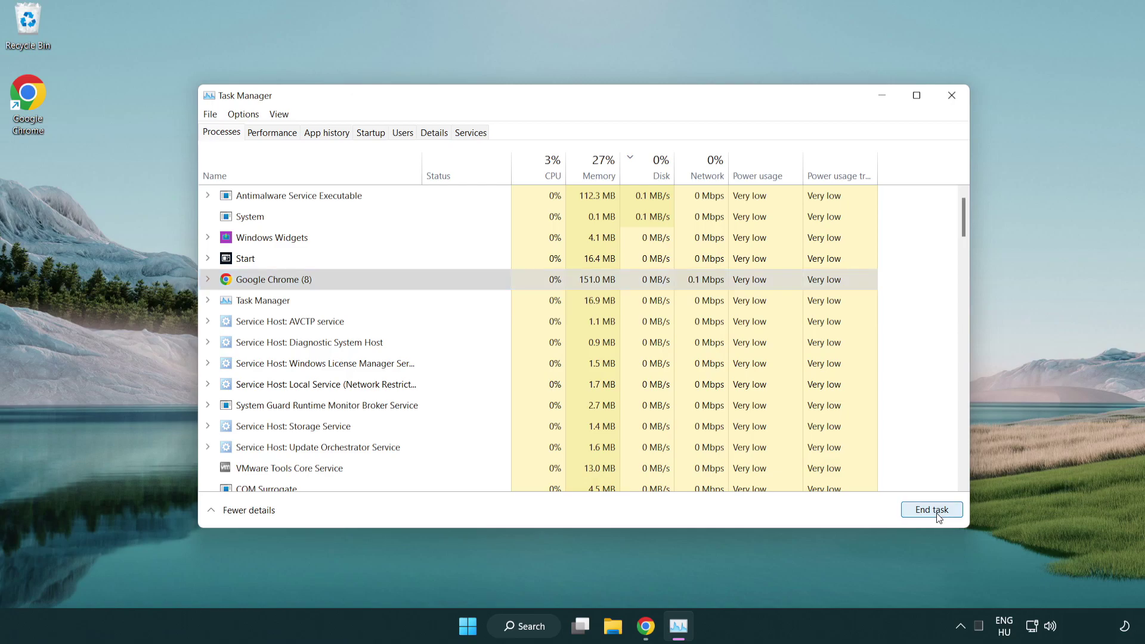
mouse_move(967, 227)
left_mouse_down()
mouse_move(961, 405)
mouse_move(959, 217)
left_mouse_up()
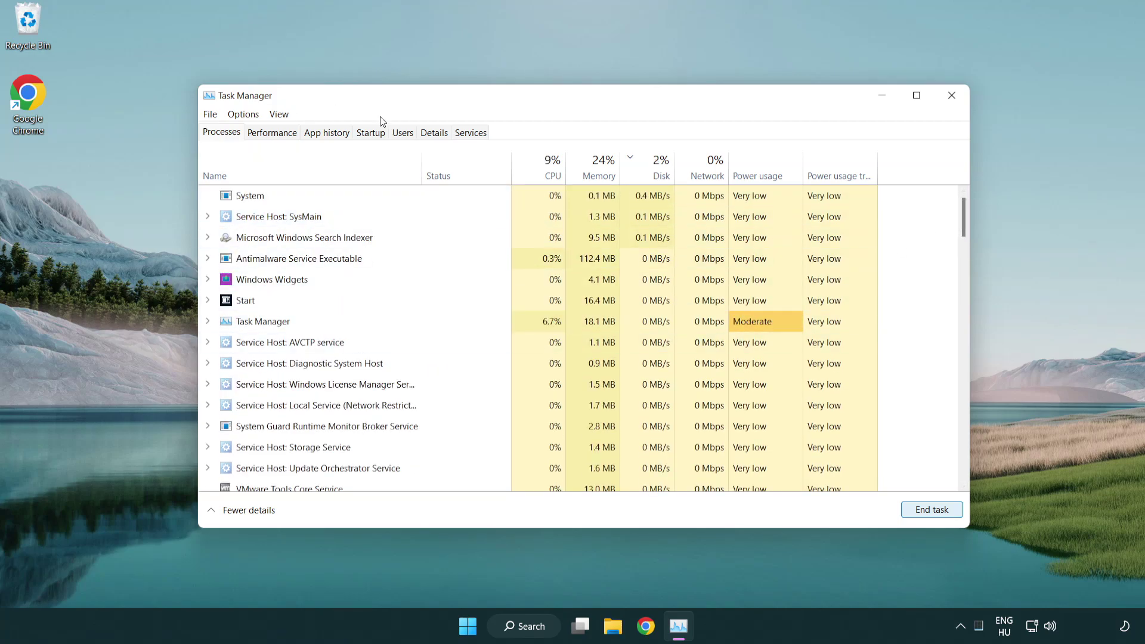
Disable the Cortana, Phone Link and Terminal startup apps and close Task Manager.
left_click(371, 133)
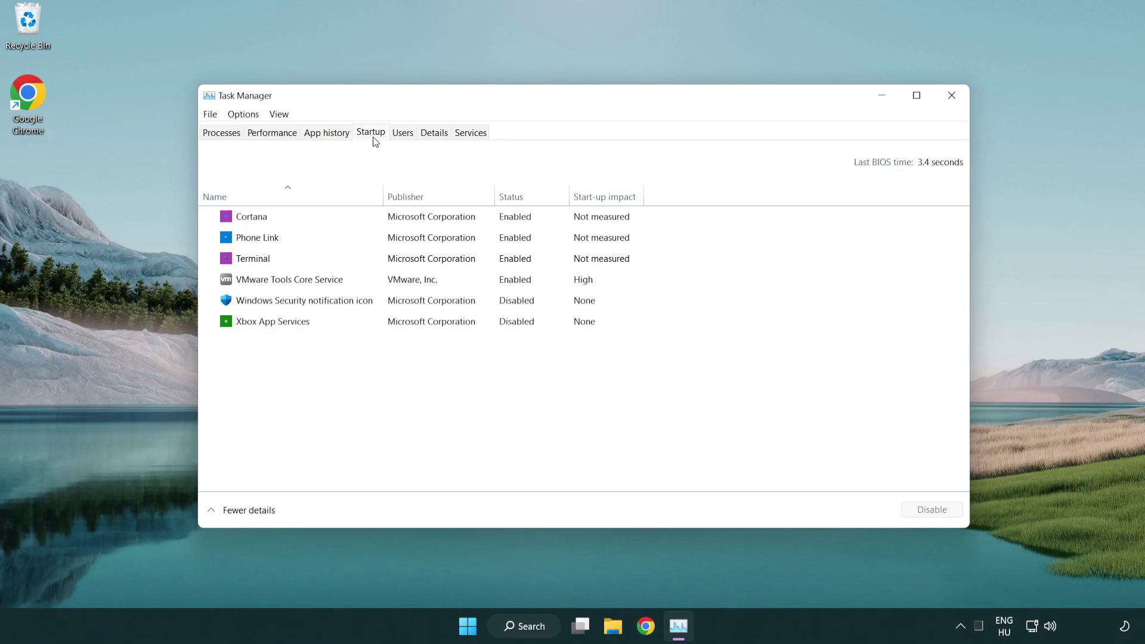
left_click(507, 217)
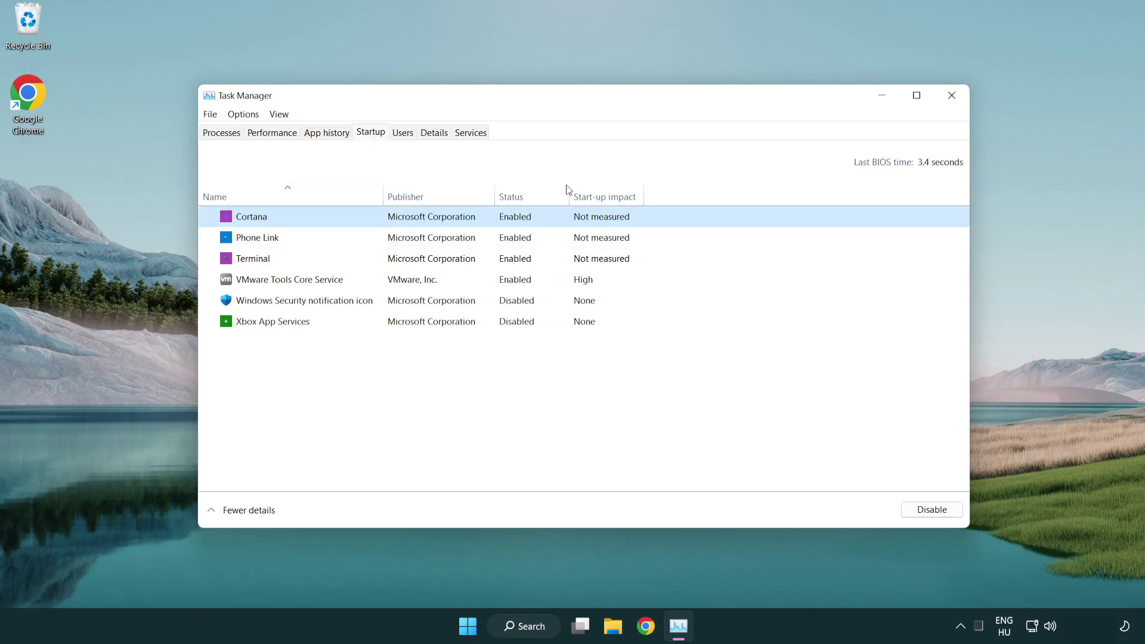
left_click(954, 510)
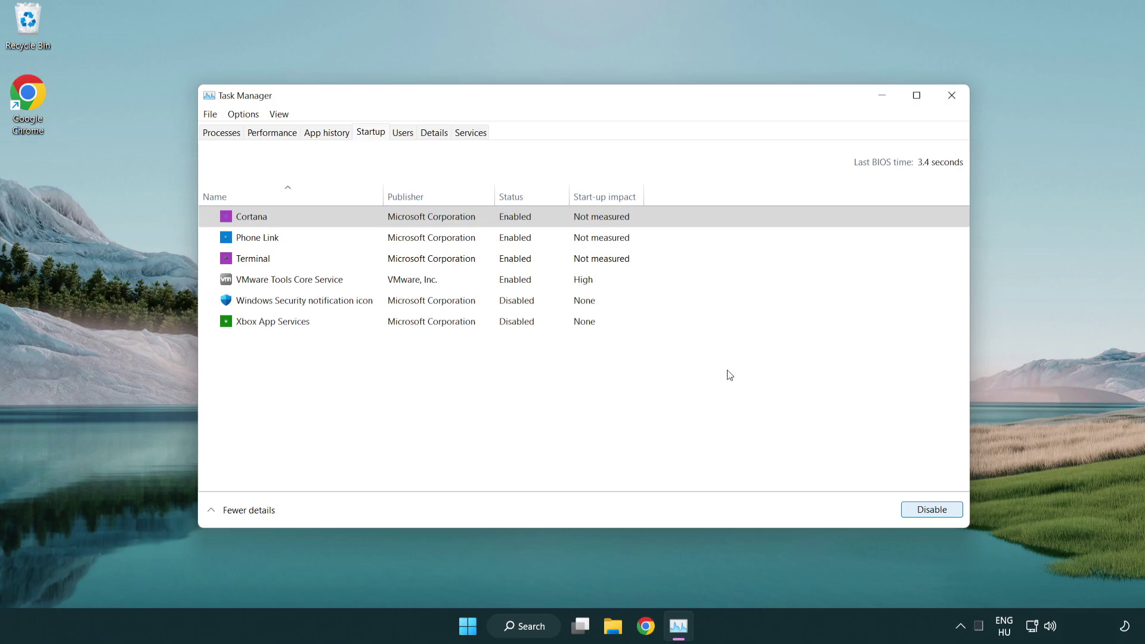
left_click(455, 238)
left_click(925, 508)
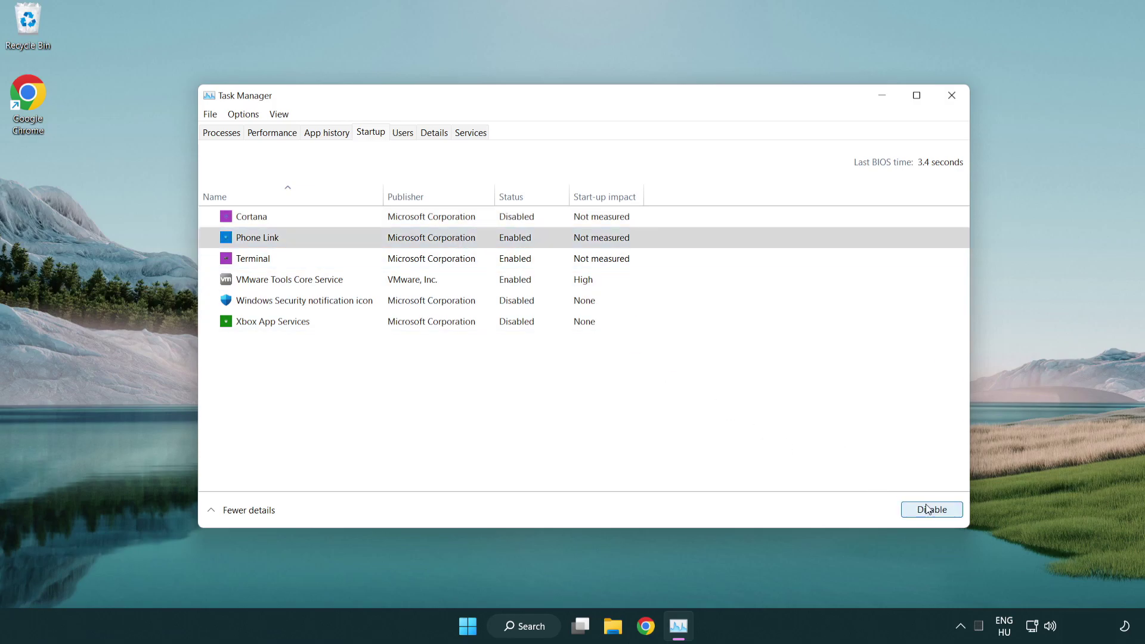
left_click(389, 264)
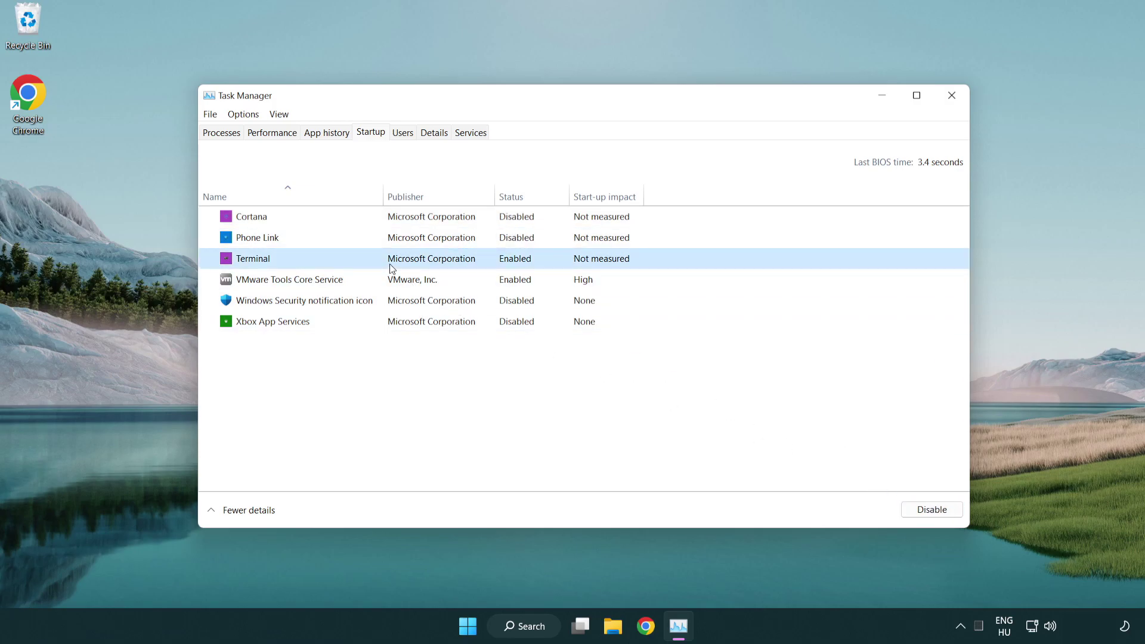
left_click(954, 515)
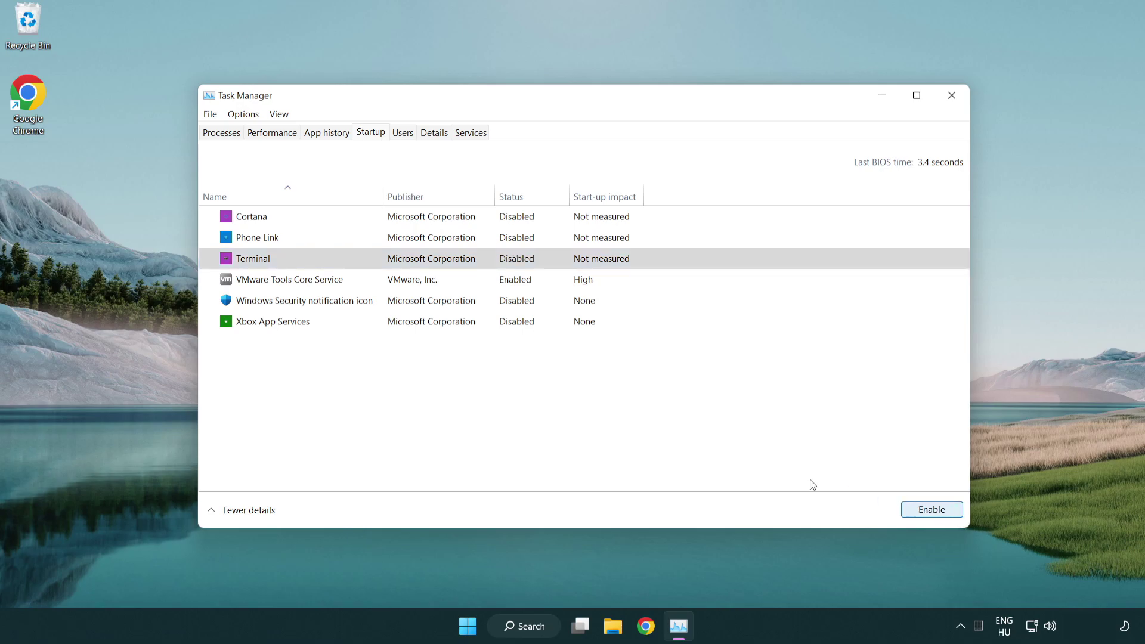
left_click(957, 102)
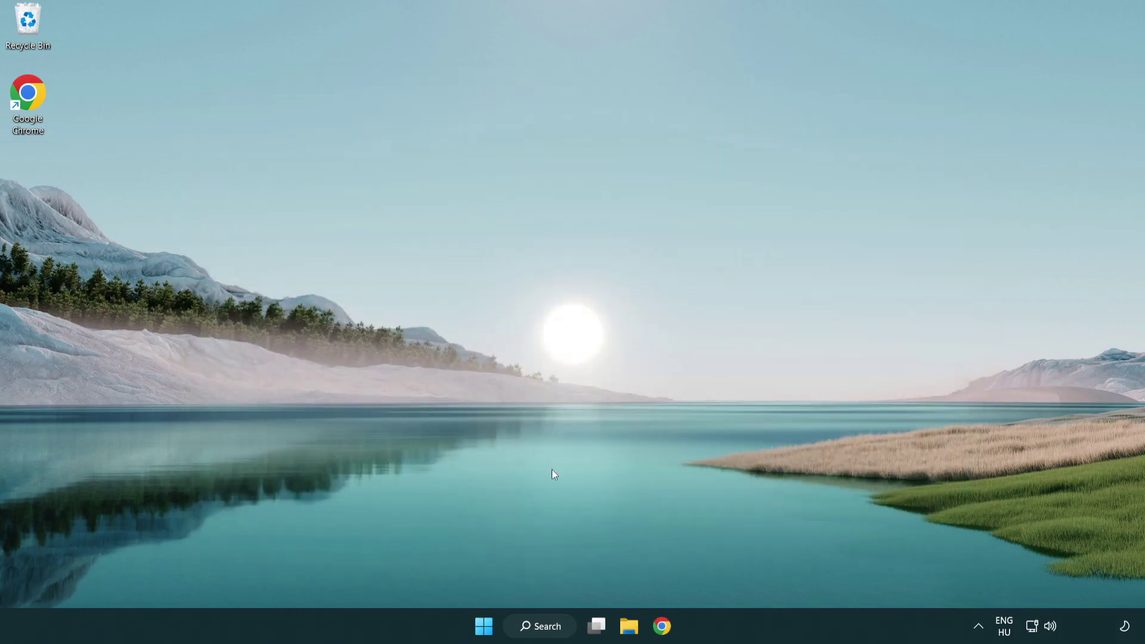
Search Windows for "update", open the Windows Update settings, check for updates and close Settings.
left_click(543, 625)
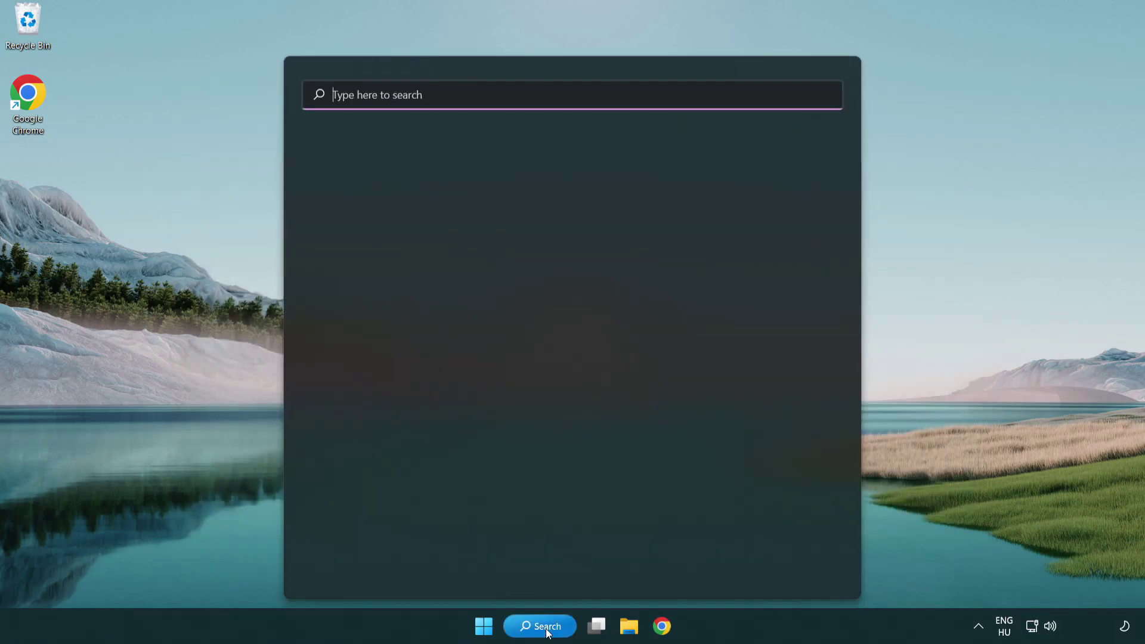
type("update")
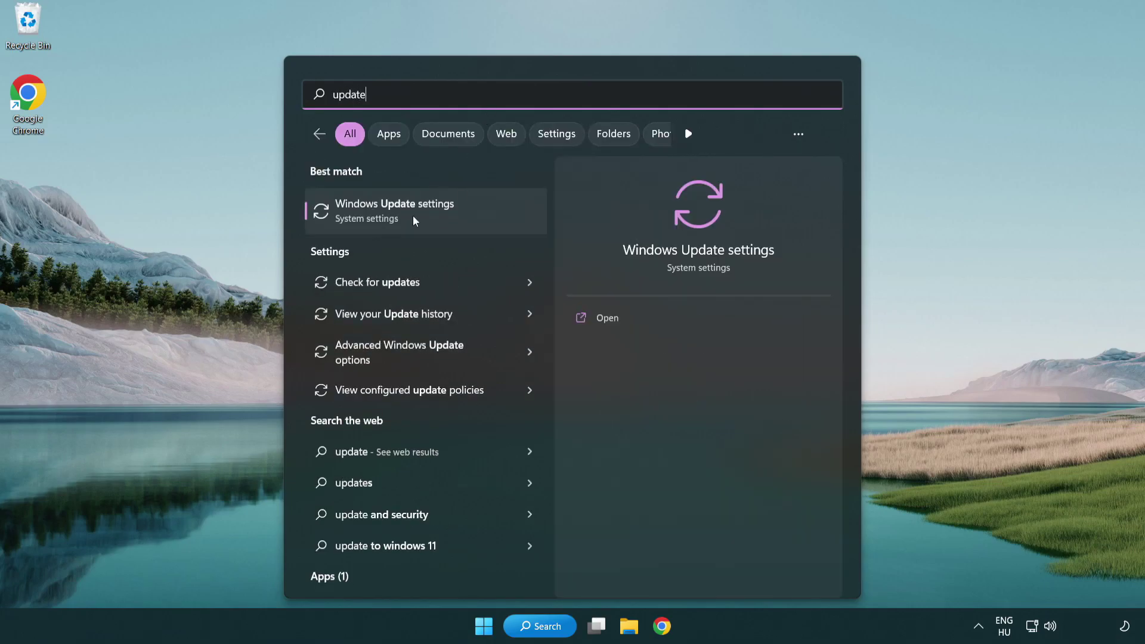
left_click(444, 222)
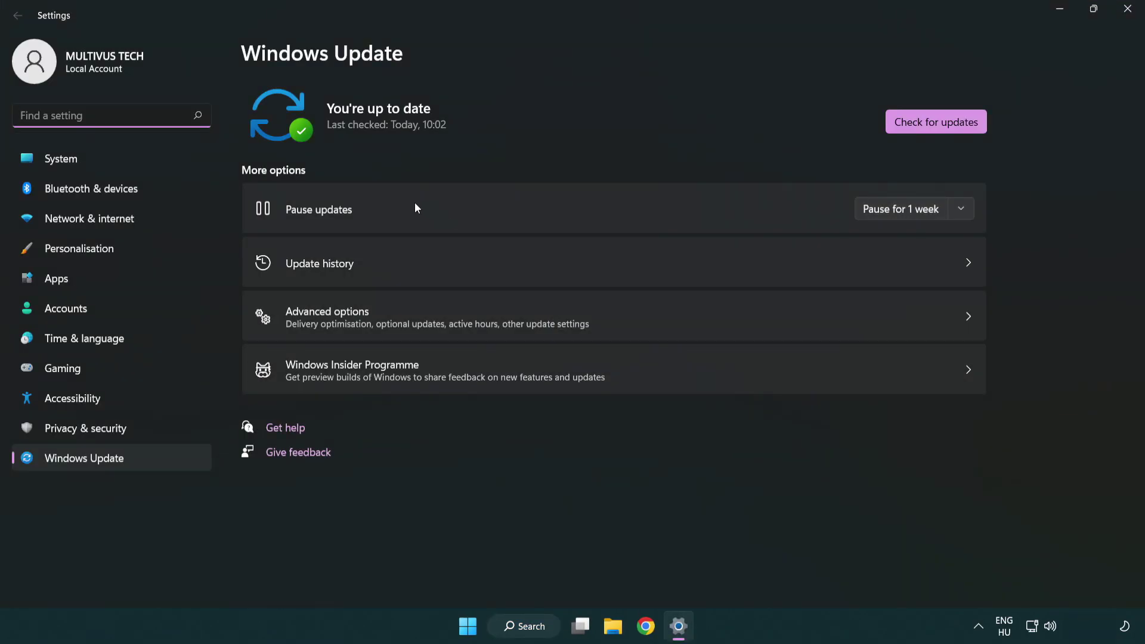
left_click(944, 122)
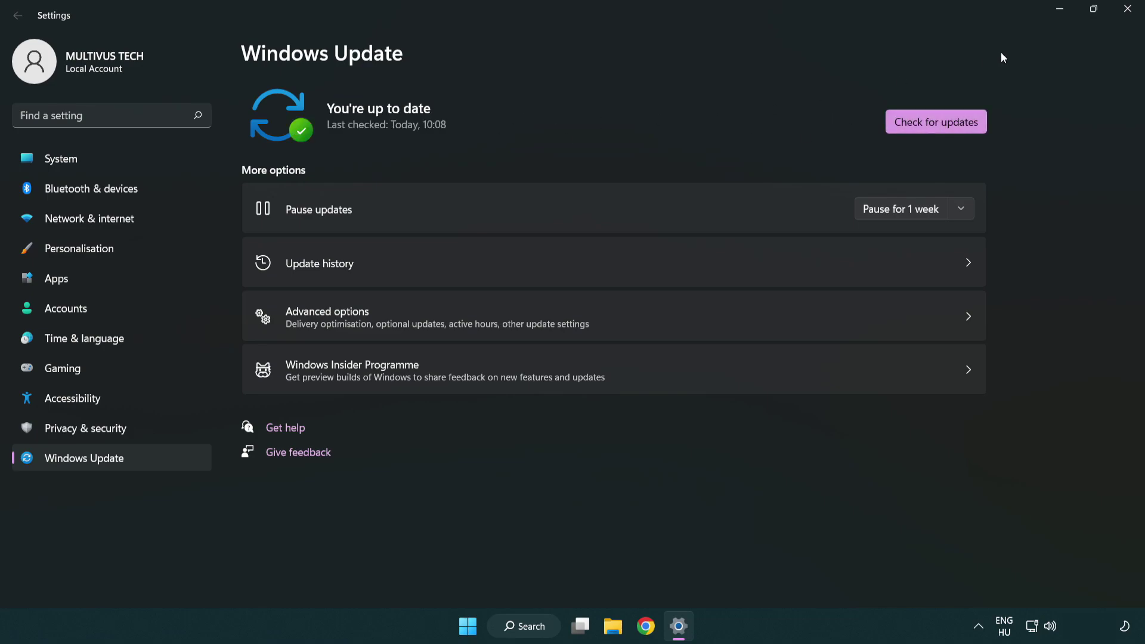
left_click(1128, 10)
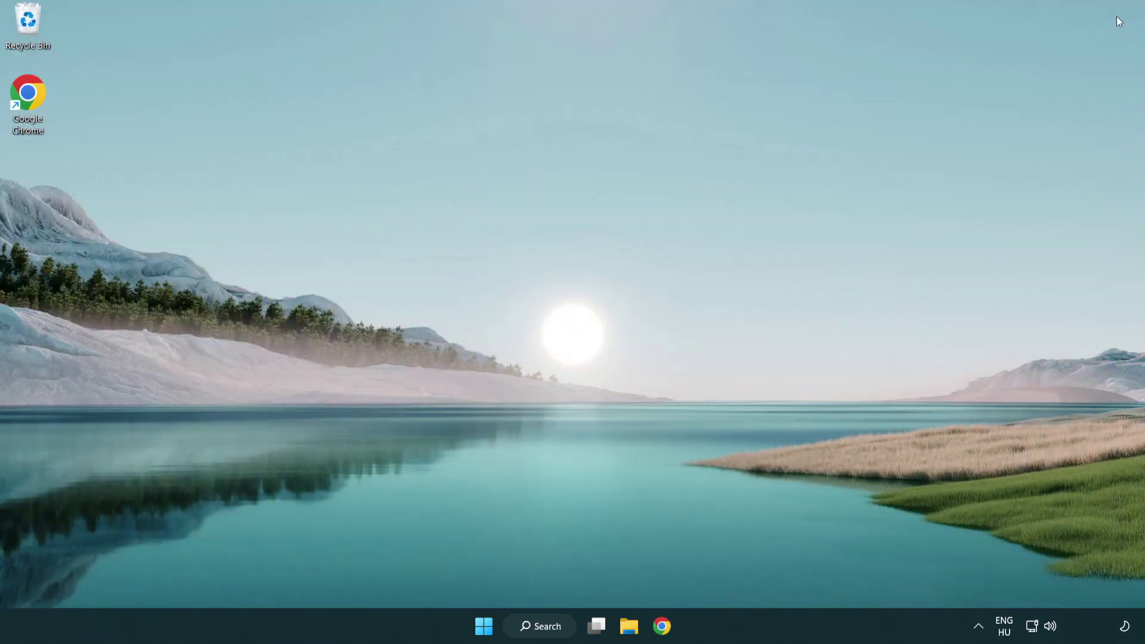
Search Windows for "regedit", open Registry Editor and go to the HKEY_CURRENT_USER\System\GameConfigStore key.
left_click(541, 635)
type("regedit")
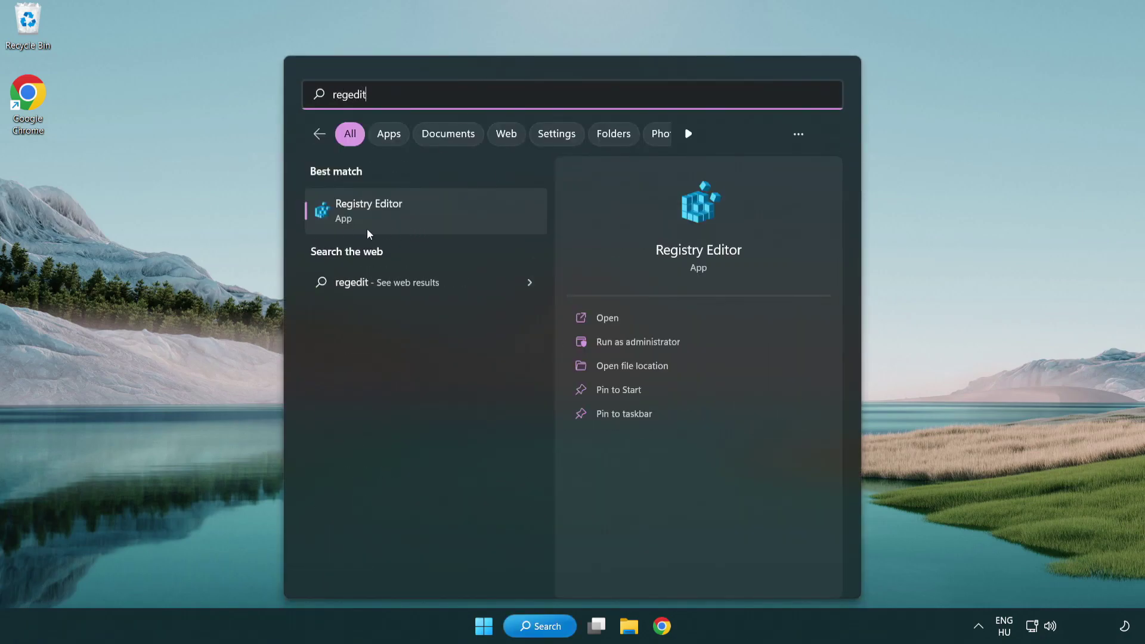
left_click(442, 217)
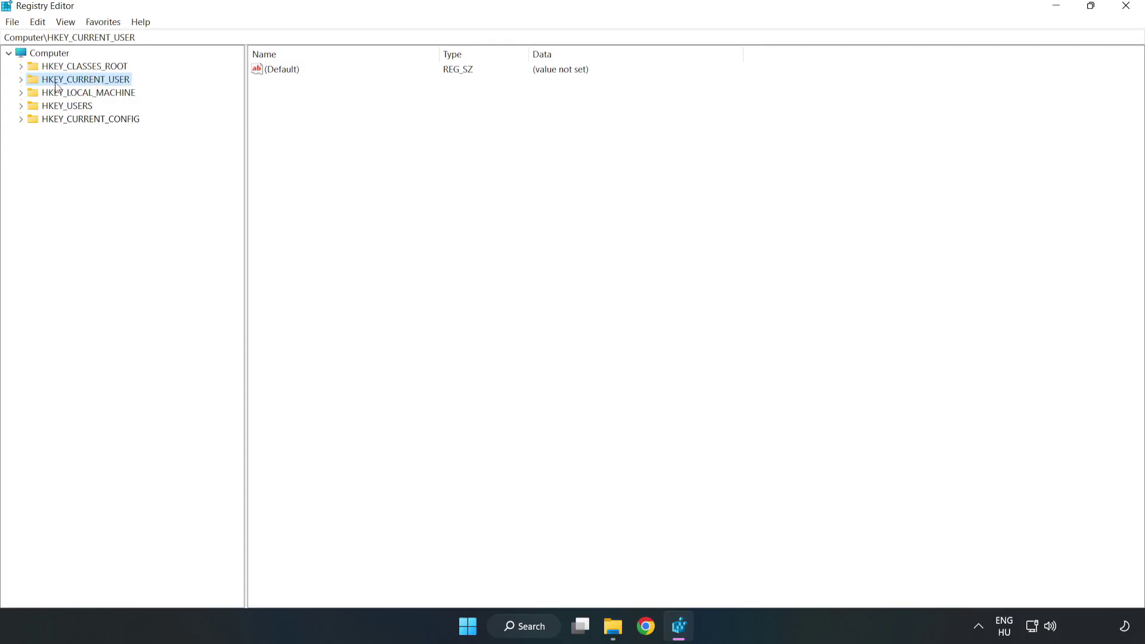
left_click(21, 79)
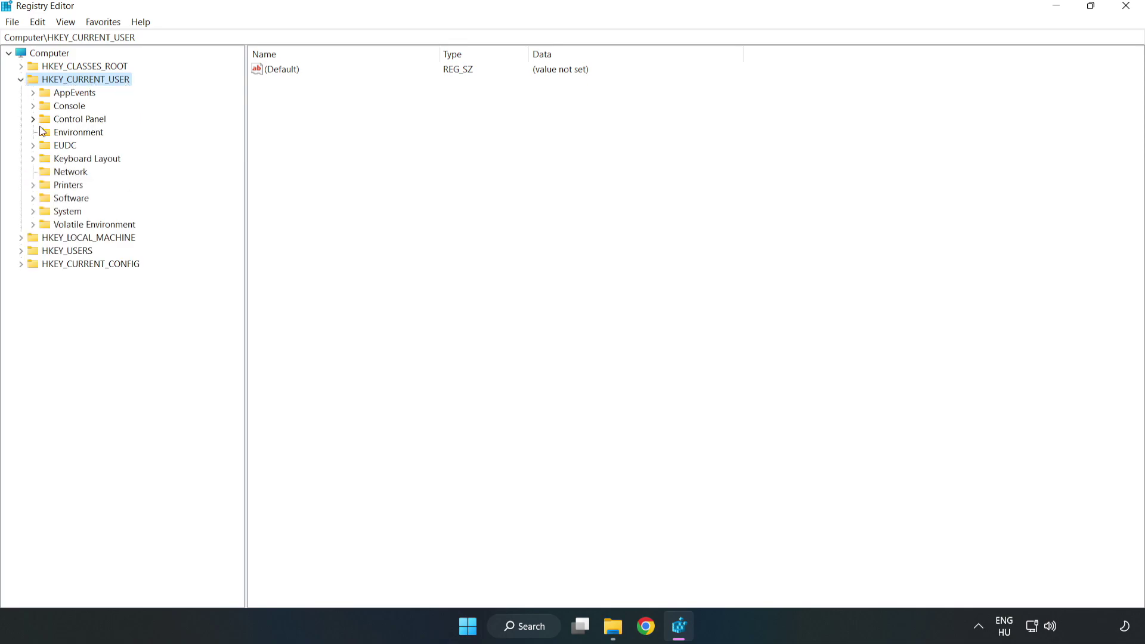
left_click(32, 212)
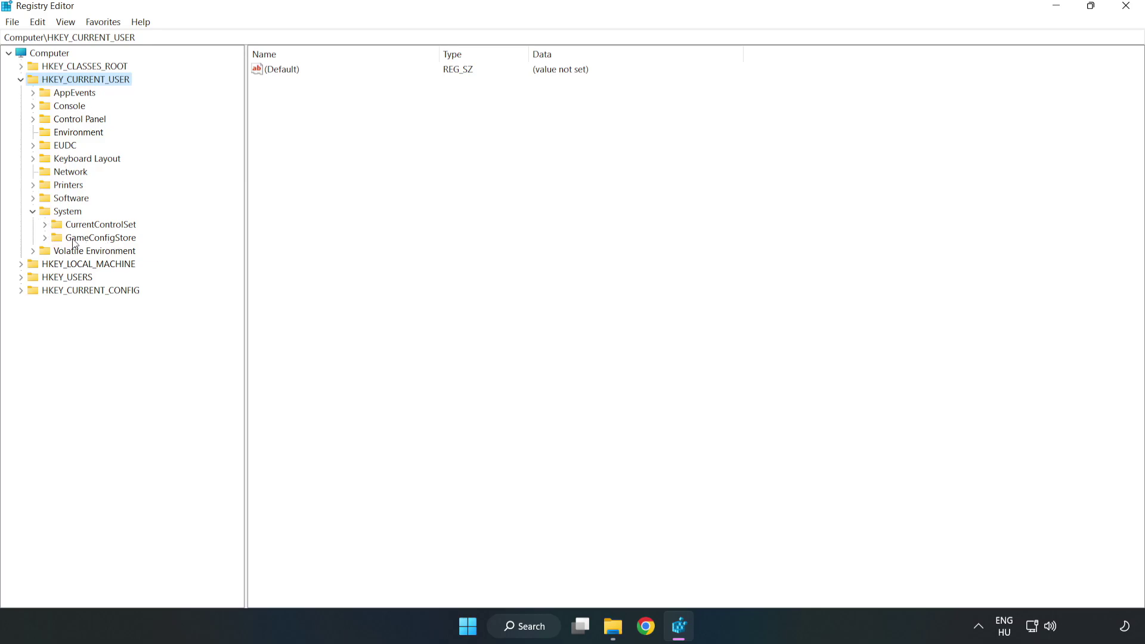
left_click(97, 241)
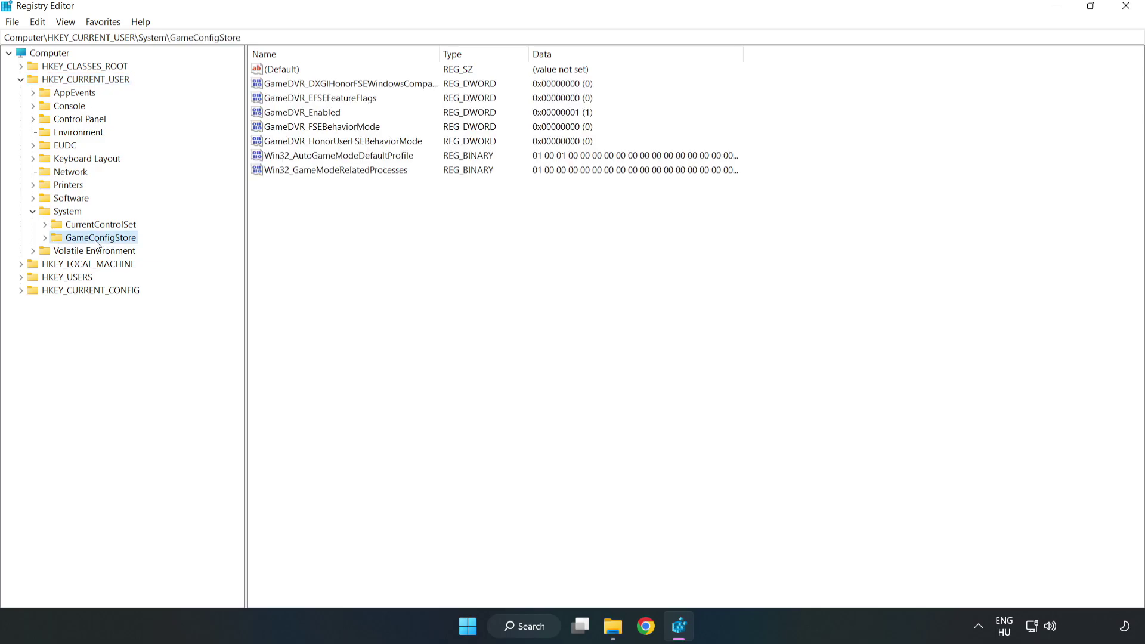
Set the GameDVR_Enabled DWORD value in GameConfigStore to 0.
left_click(283, 115)
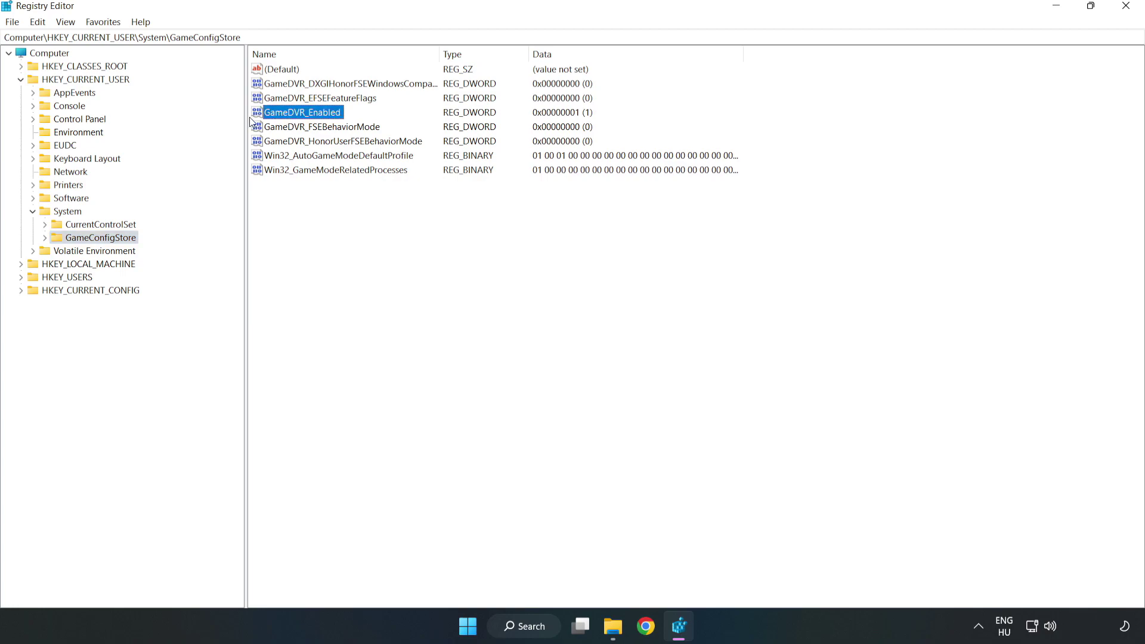
right_click(312, 117)
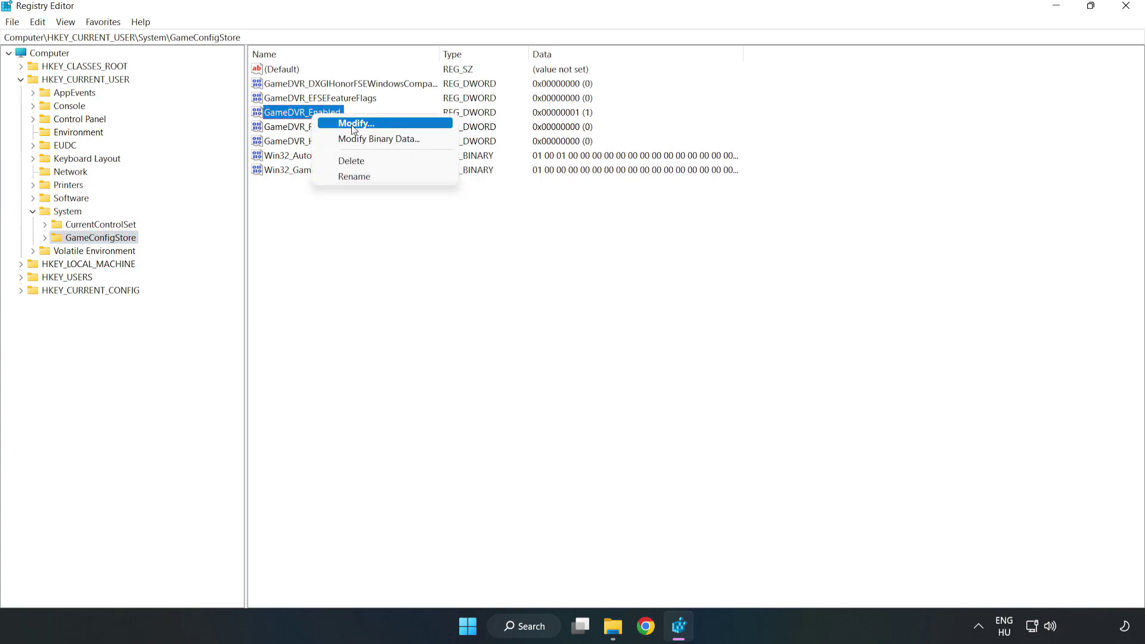
left_click(365, 123)
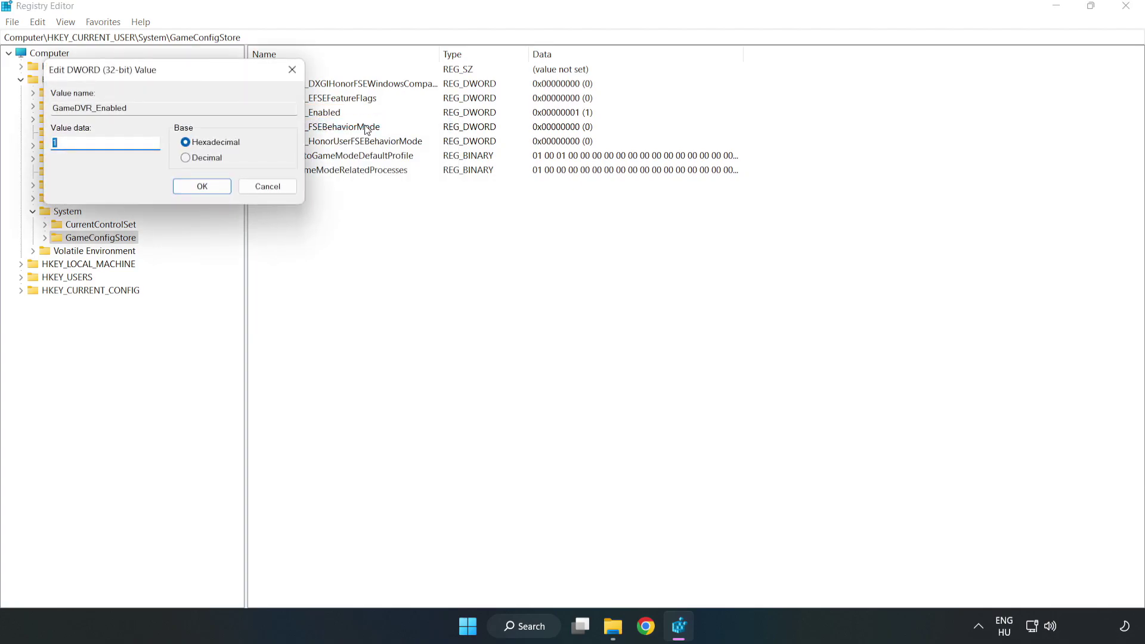
left_click_drag(231, 80, 638, 242)
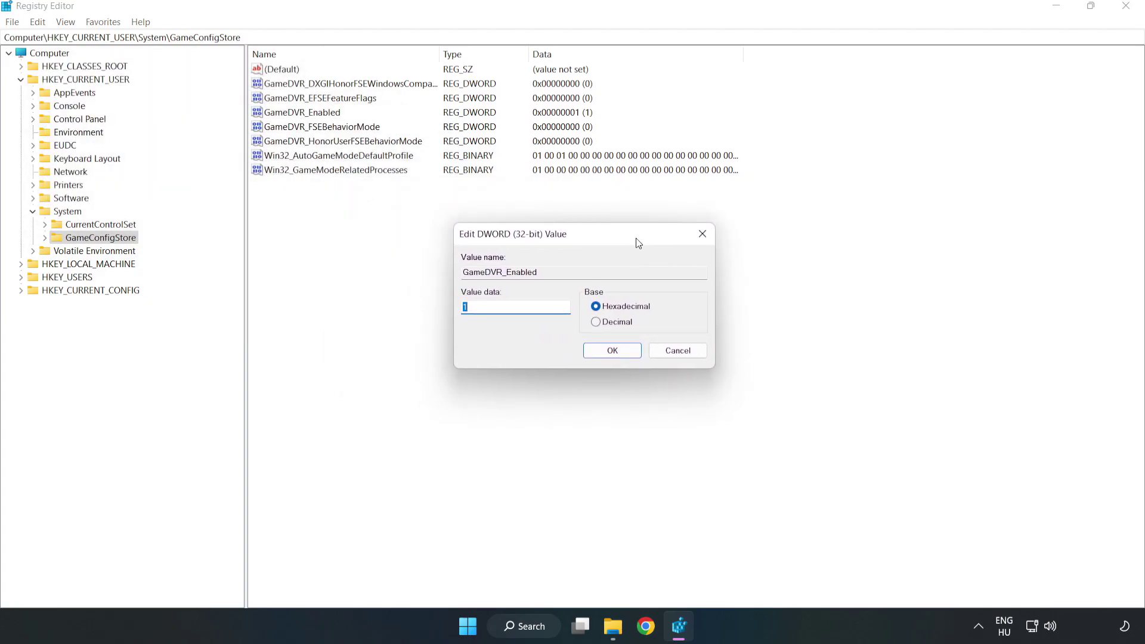
left_click(485, 309)
left_click_drag(485, 309, 396, 302)
type("0")
left_click(613, 352)
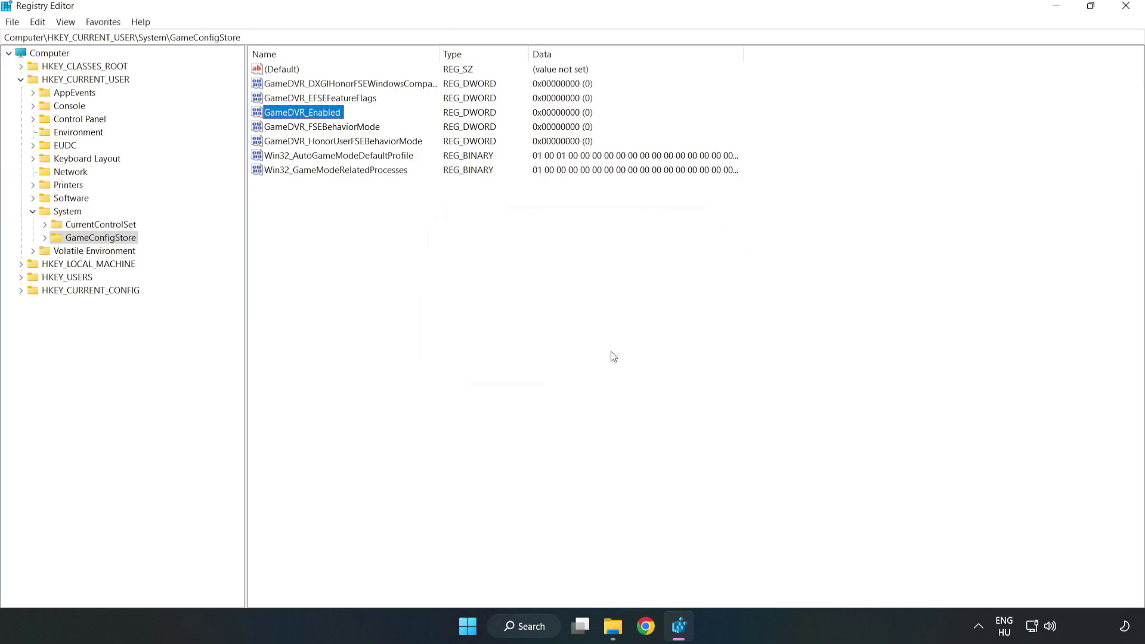
Collapse HKEY_CURRENT_USER and open the key HKEY_LOCAL_MACHINE\SOFTWARE\Microsoft\PolicyManager\default\ApplicationManagement\AllowGameDVR.
left_click(21, 80)
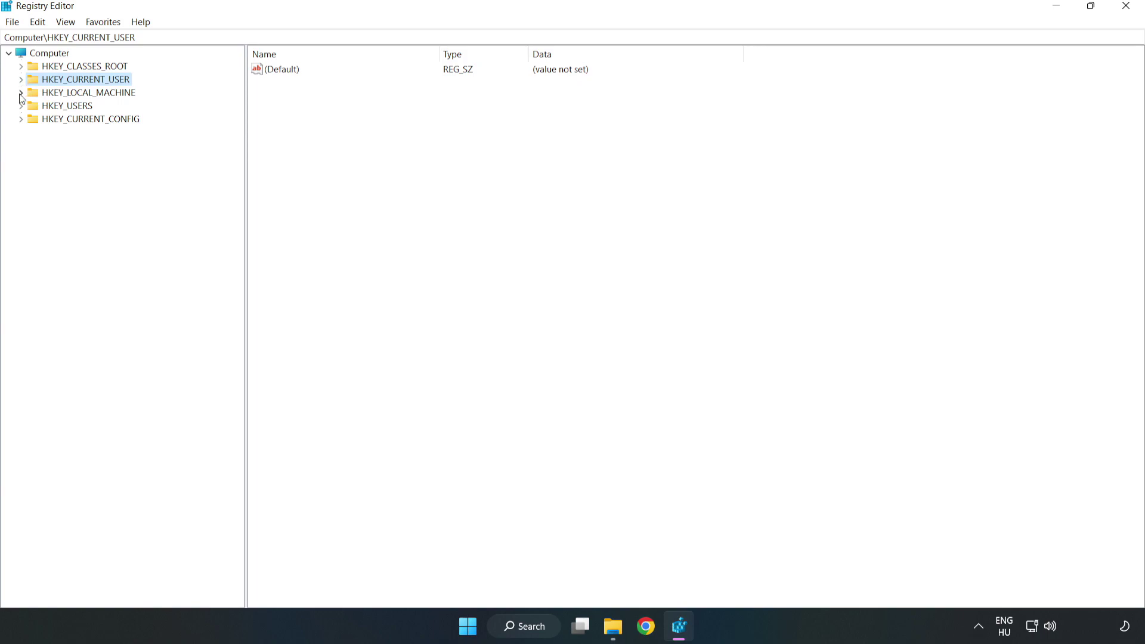
double_click(34, 95)
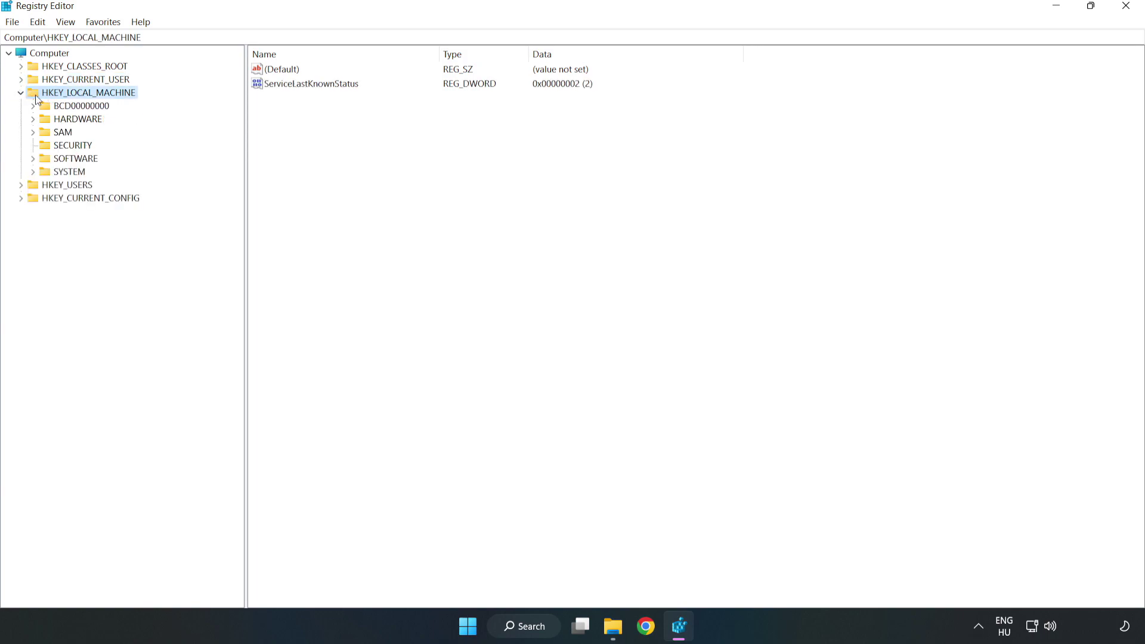
left_click(33, 158)
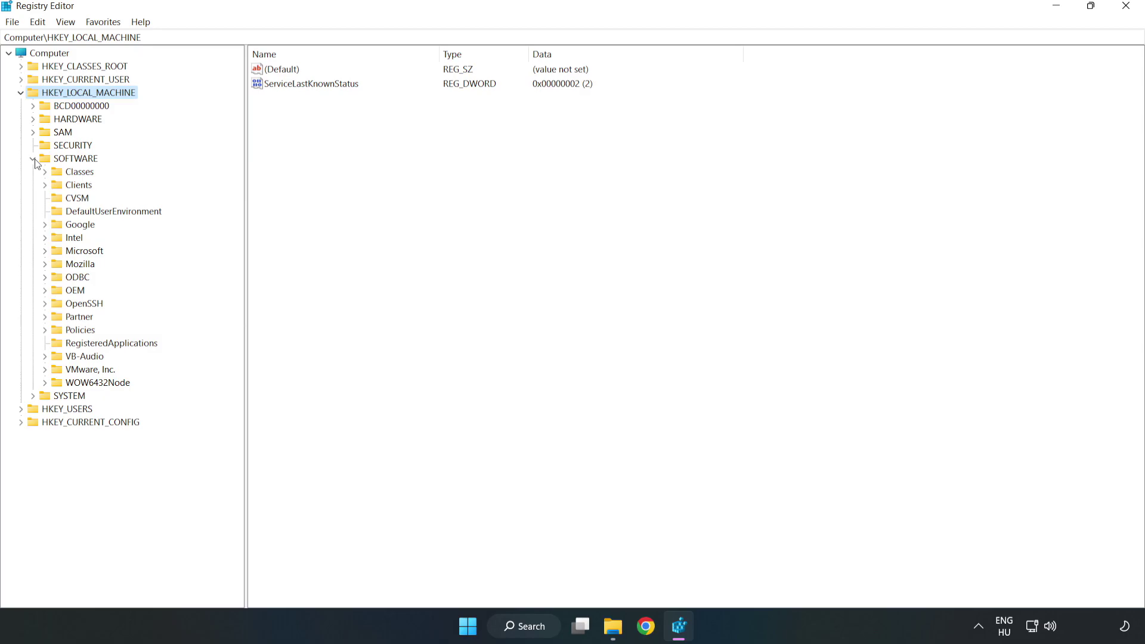
left_click(45, 252)
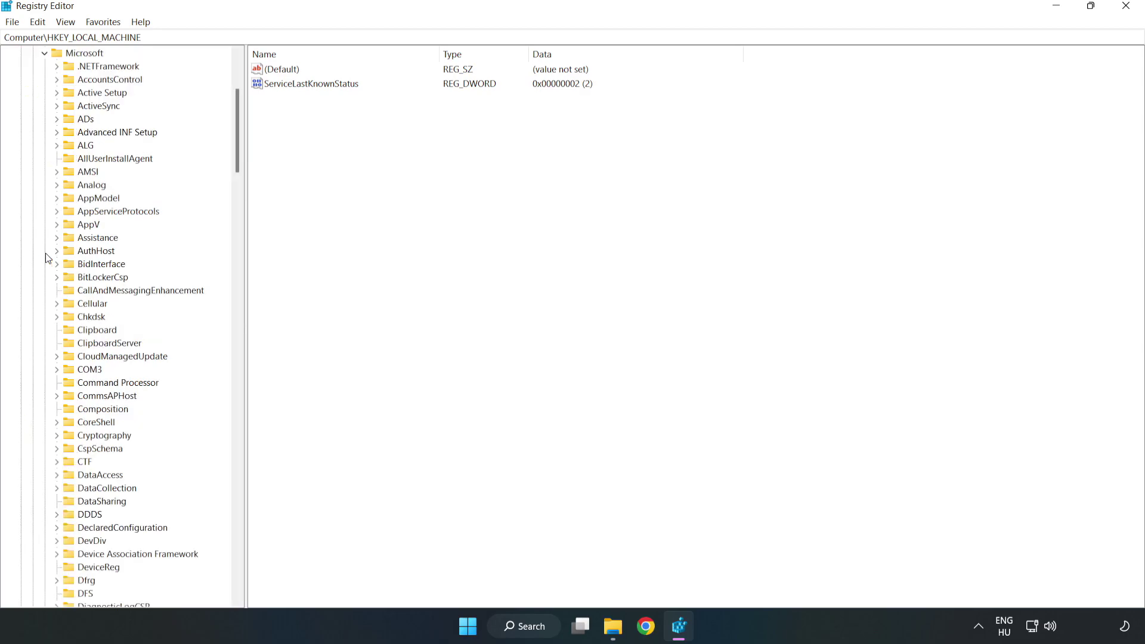
left_click_drag(235, 152, 257, 421)
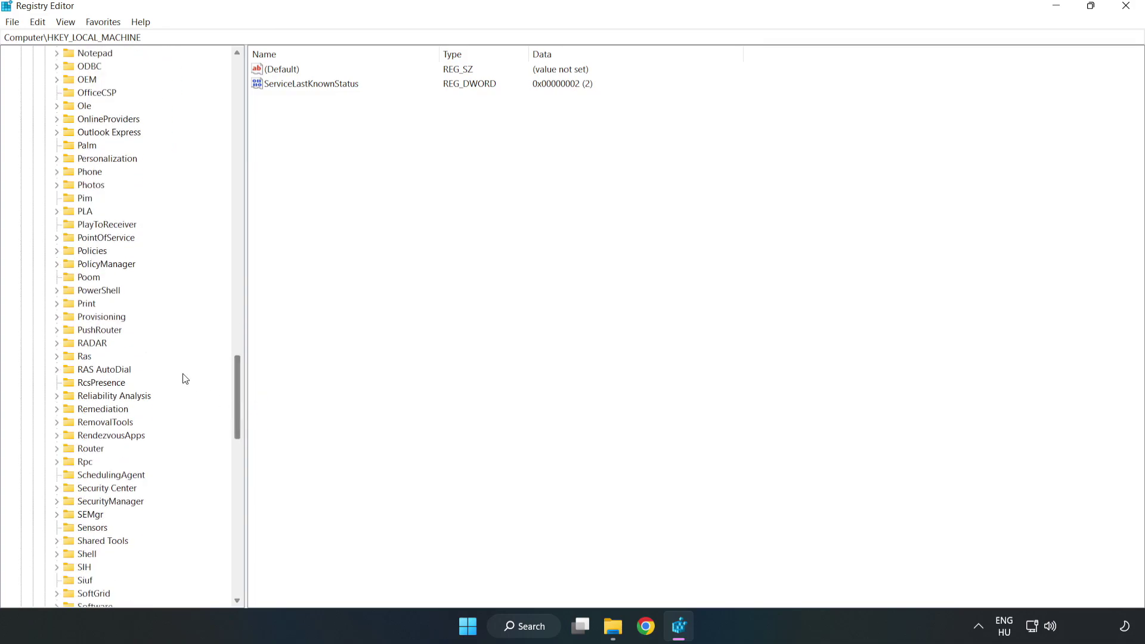
left_click(56, 264)
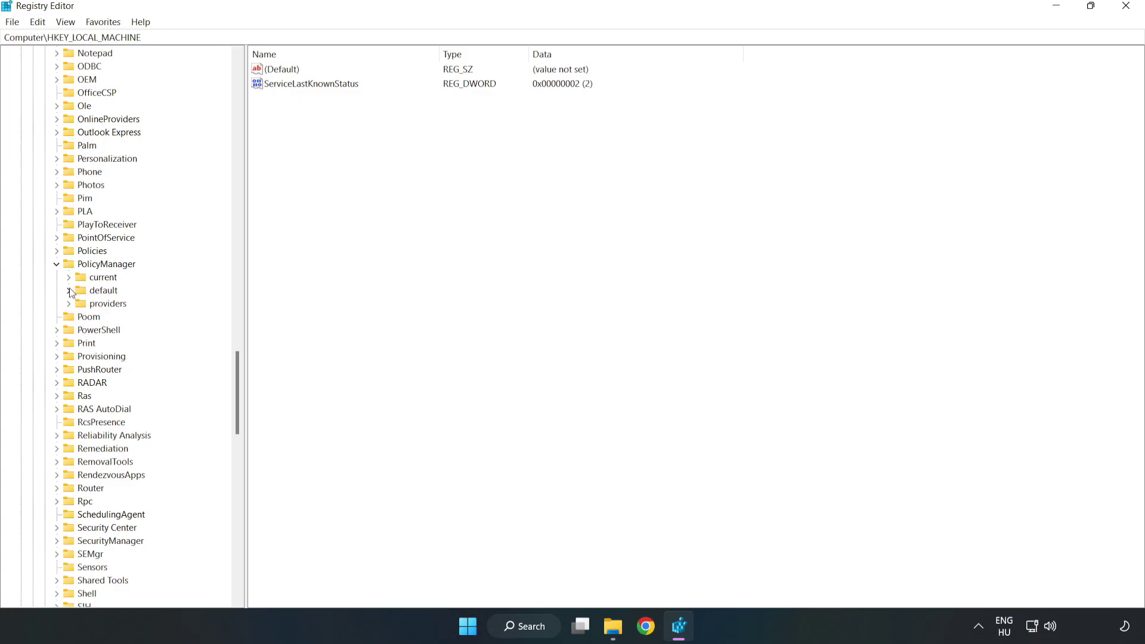
left_click(69, 291)
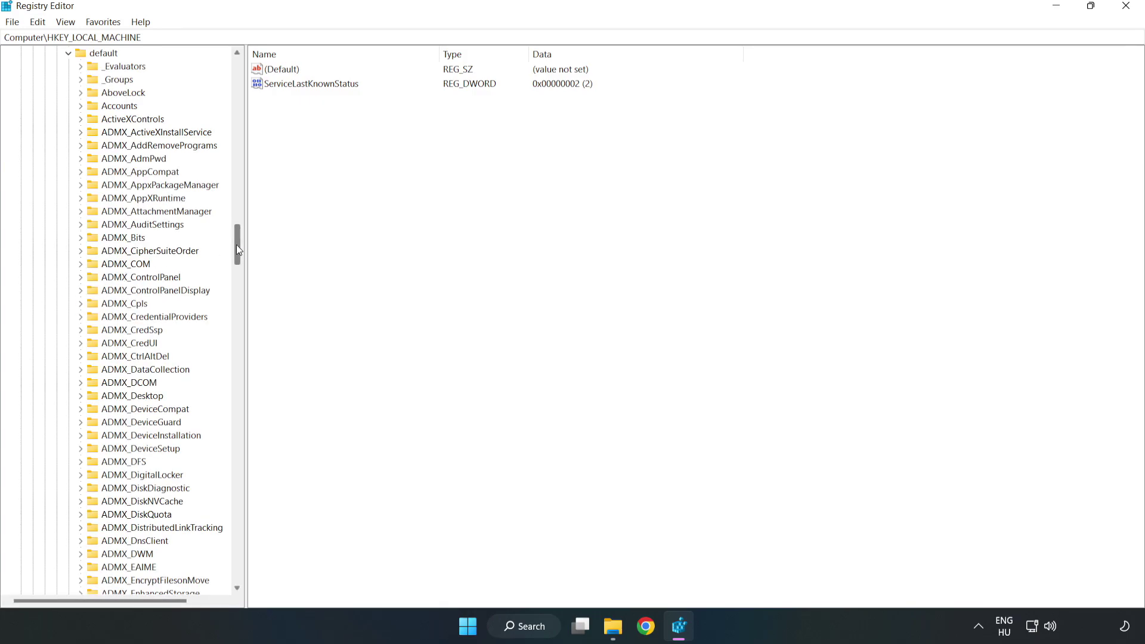
left_click_drag(237, 245, 231, 378)
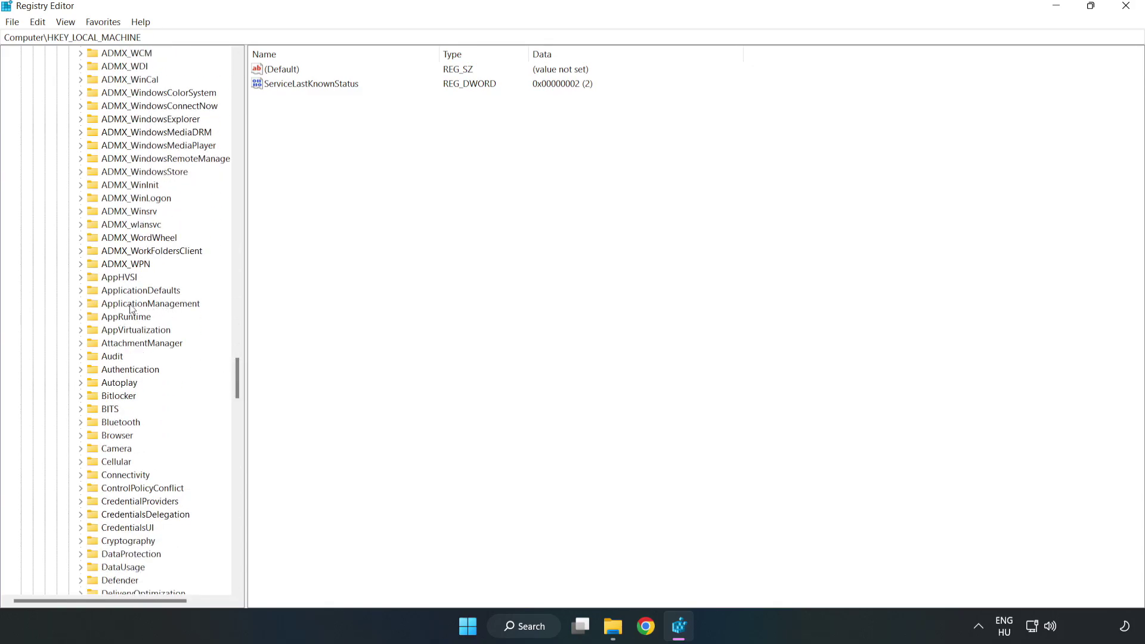
left_click(81, 304)
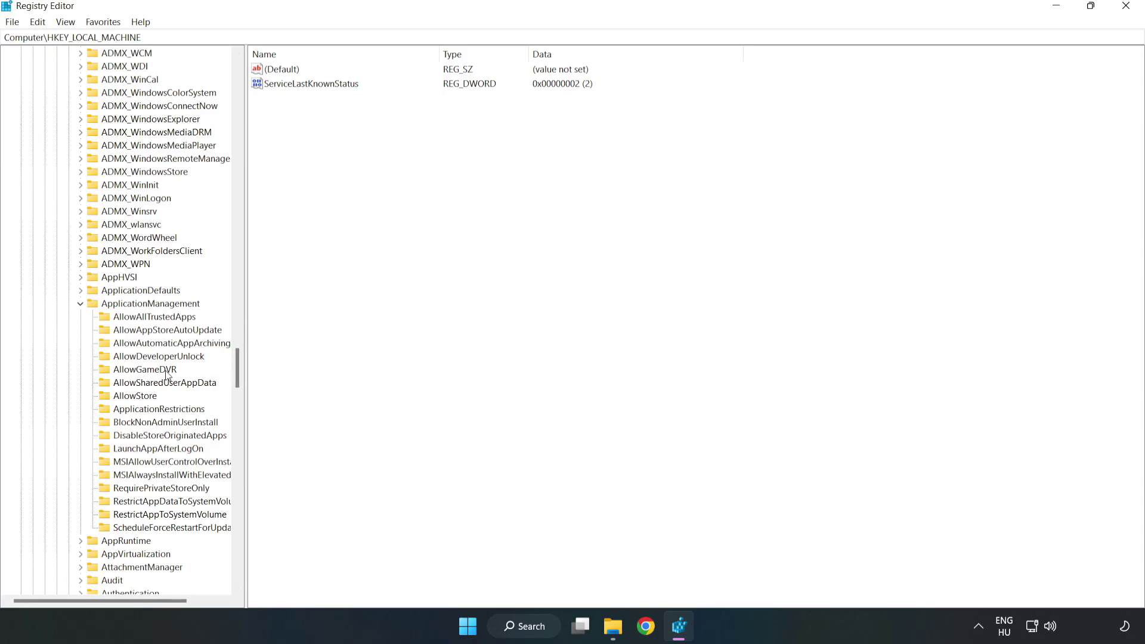
left_click(133, 370)
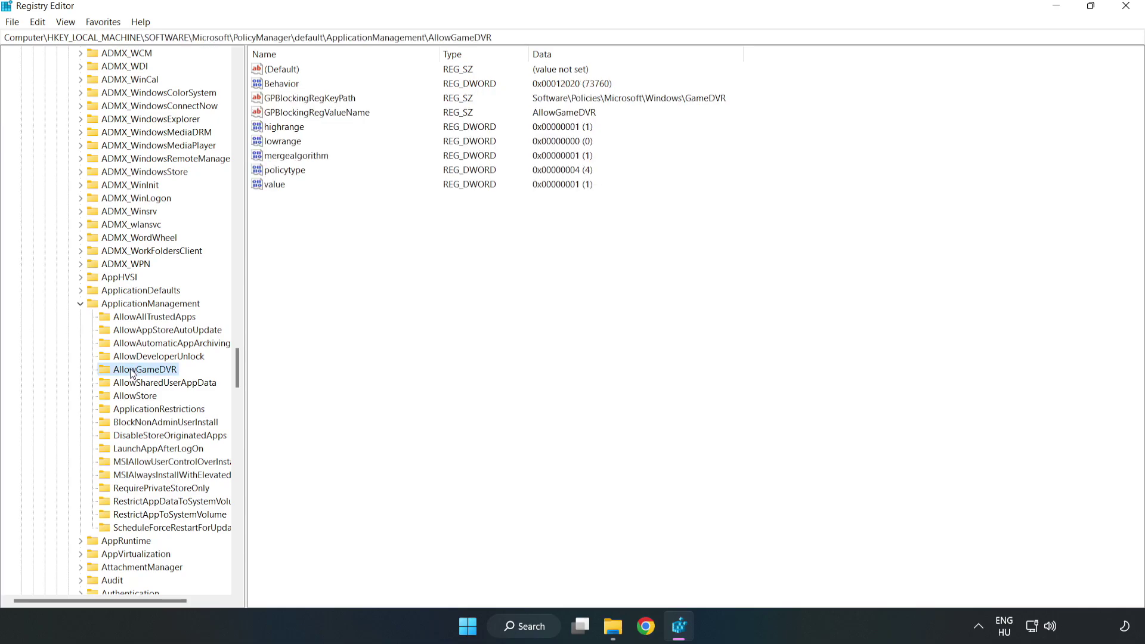
Set the DWORD named "value" in the AllowGameDVR key to 0 and close Registry Editor.
left_click(268, 185)
right_click(280, 190)
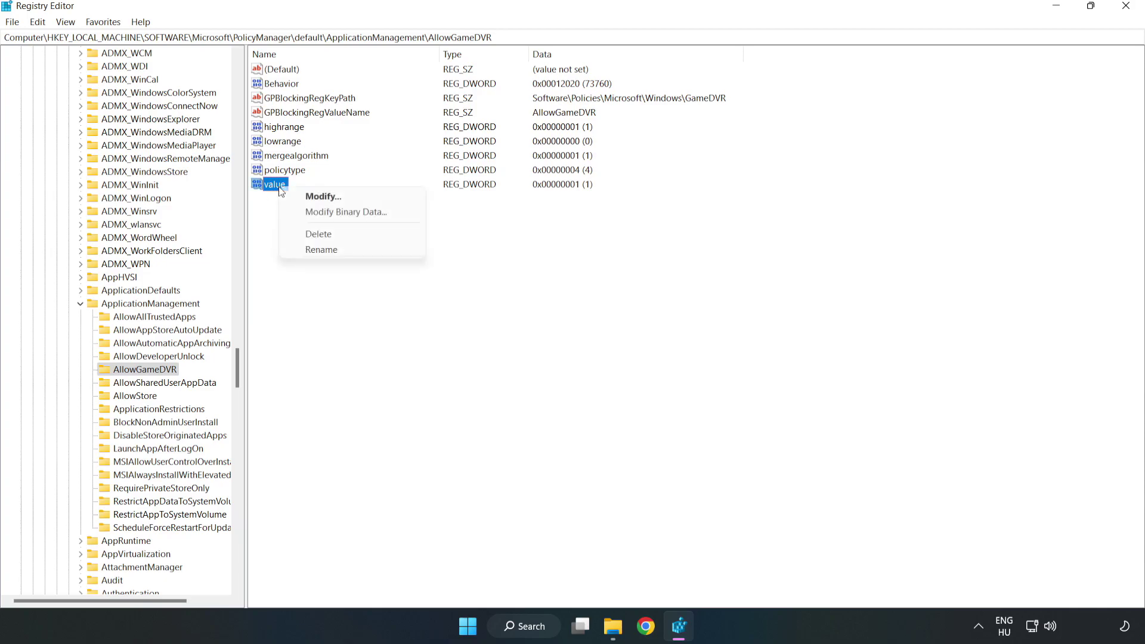
left_click(329, 201)
left_click_drag(211, 76, 583, 238)
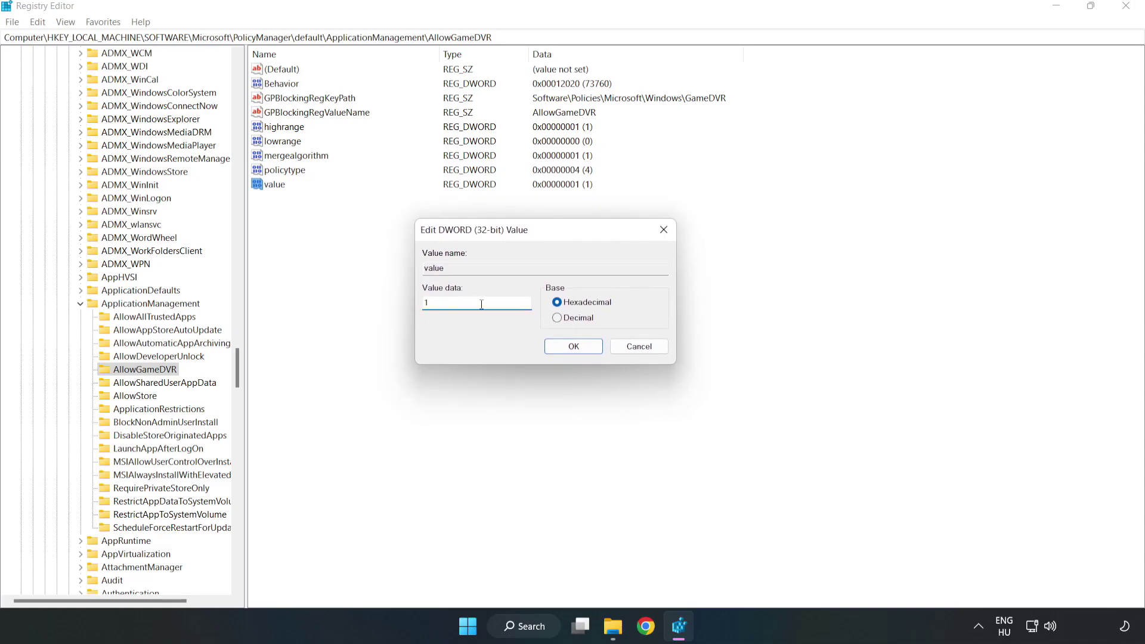
type("0")
left_click(572, 346)
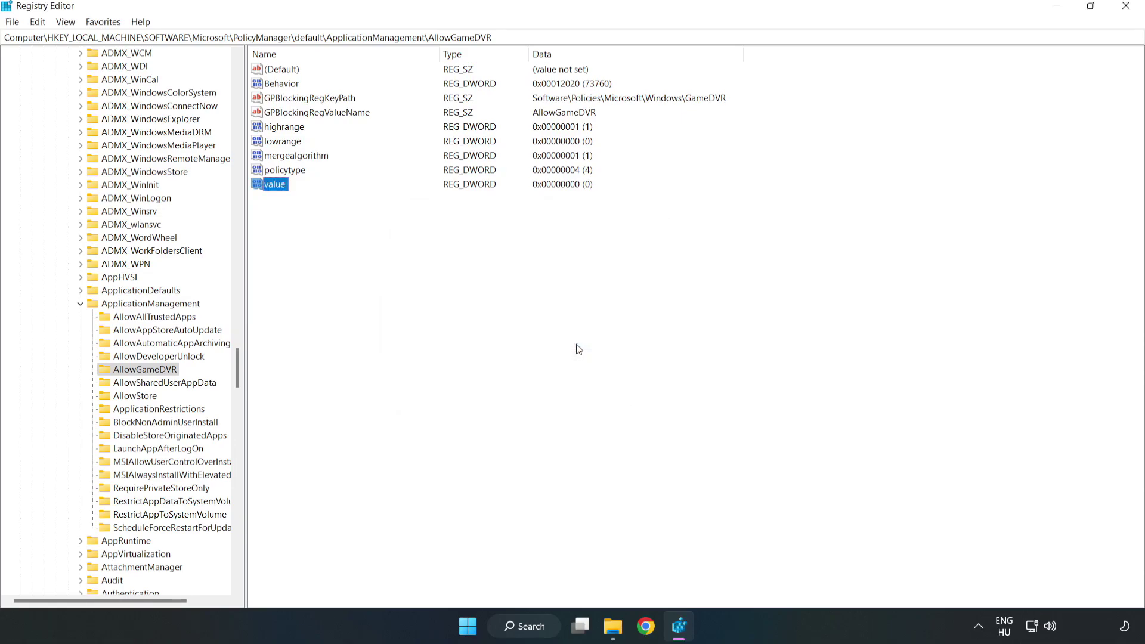
left_click(1127, 7)
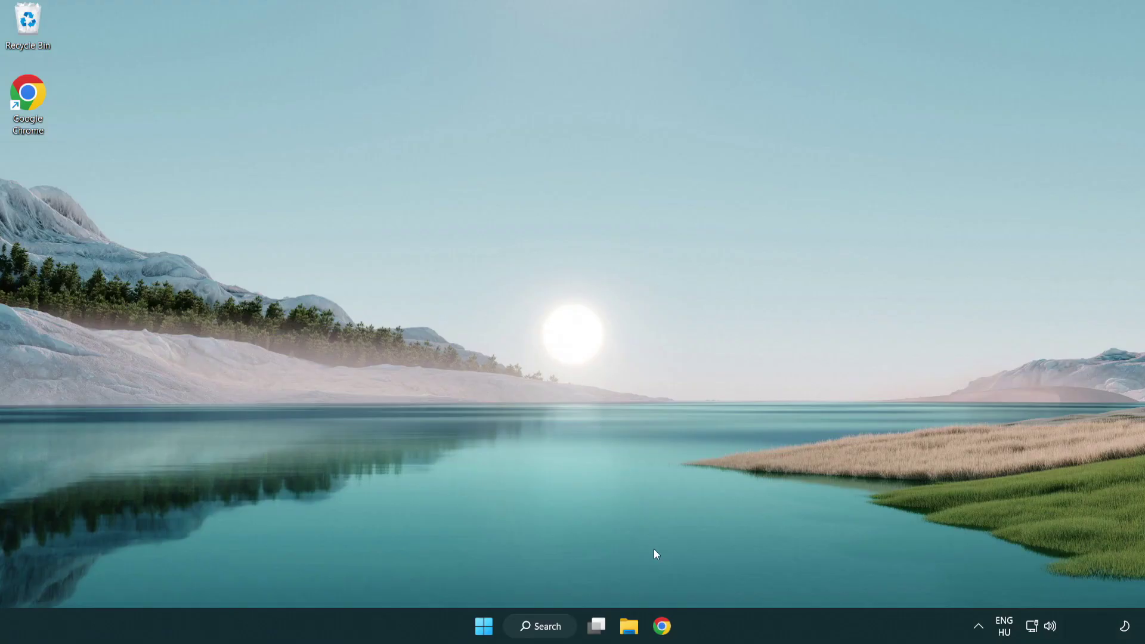
Switch to Google Chrome, download the English DirectX End-User Runtime Web Installer from Microsoft and run dxwebsetup.exe.
left_click(667, 631)
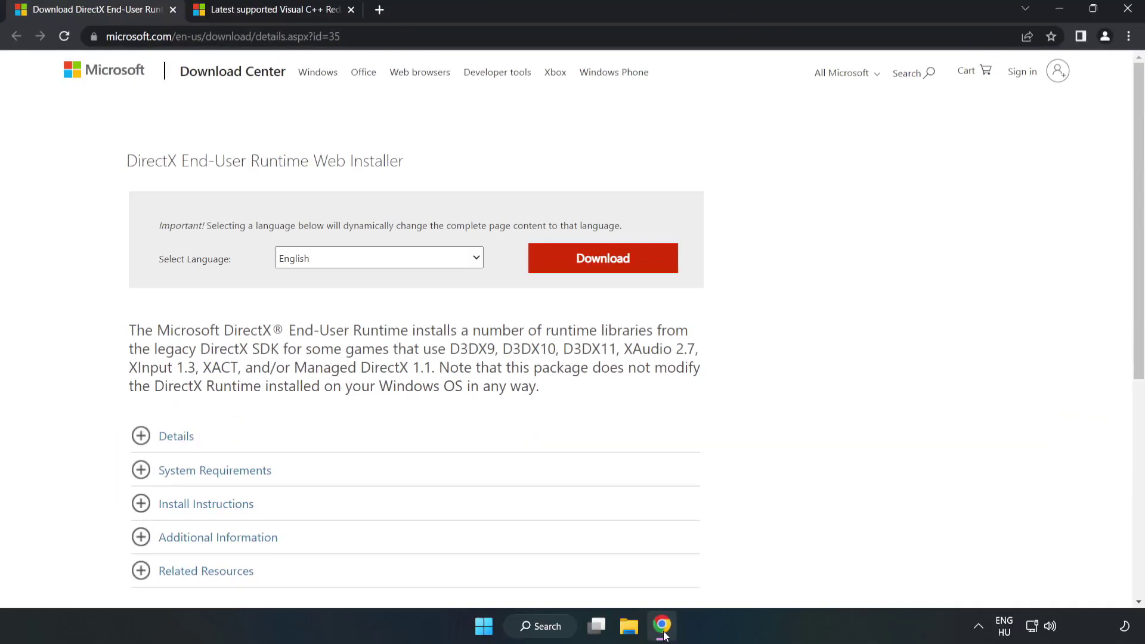
left_click_drag(278, 37, 359, 34)
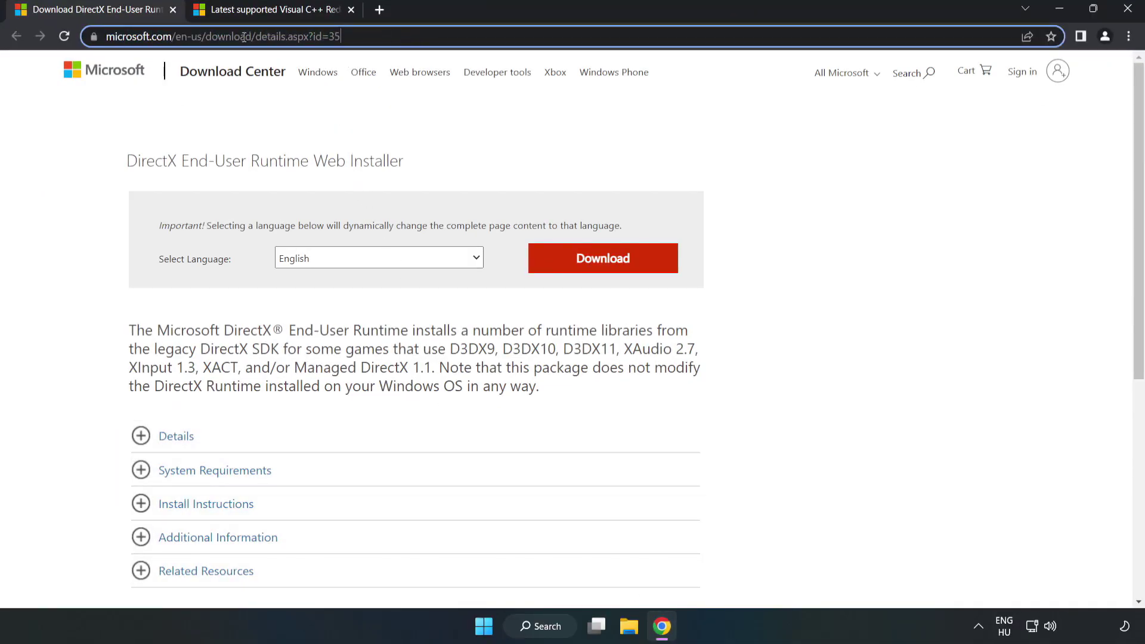
left_click(463, 141)
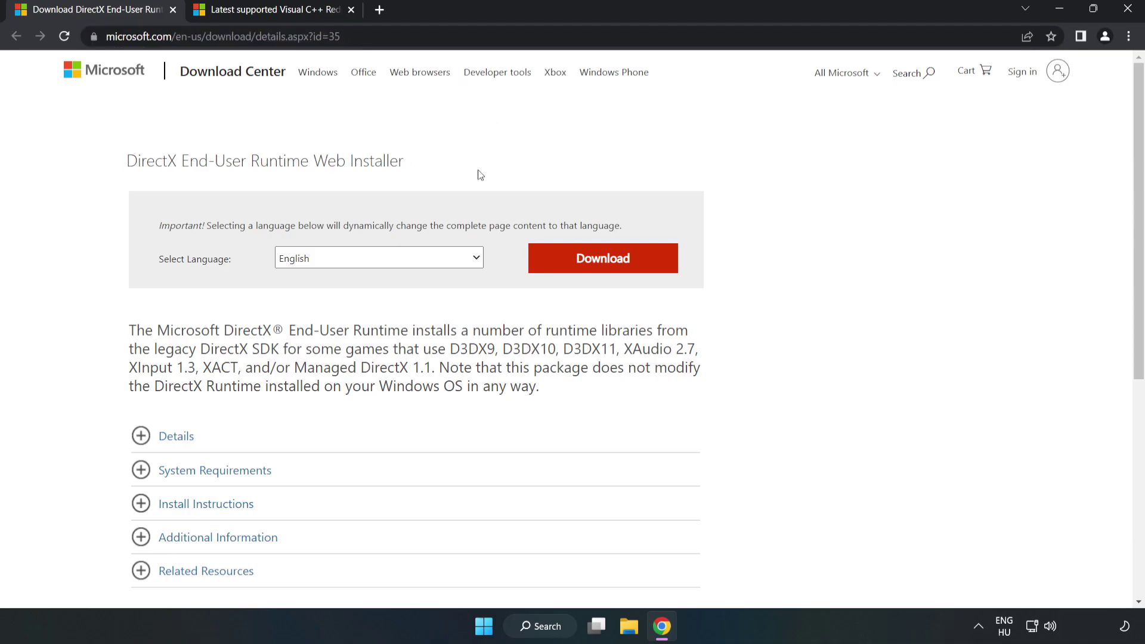
left_click(611, 272)
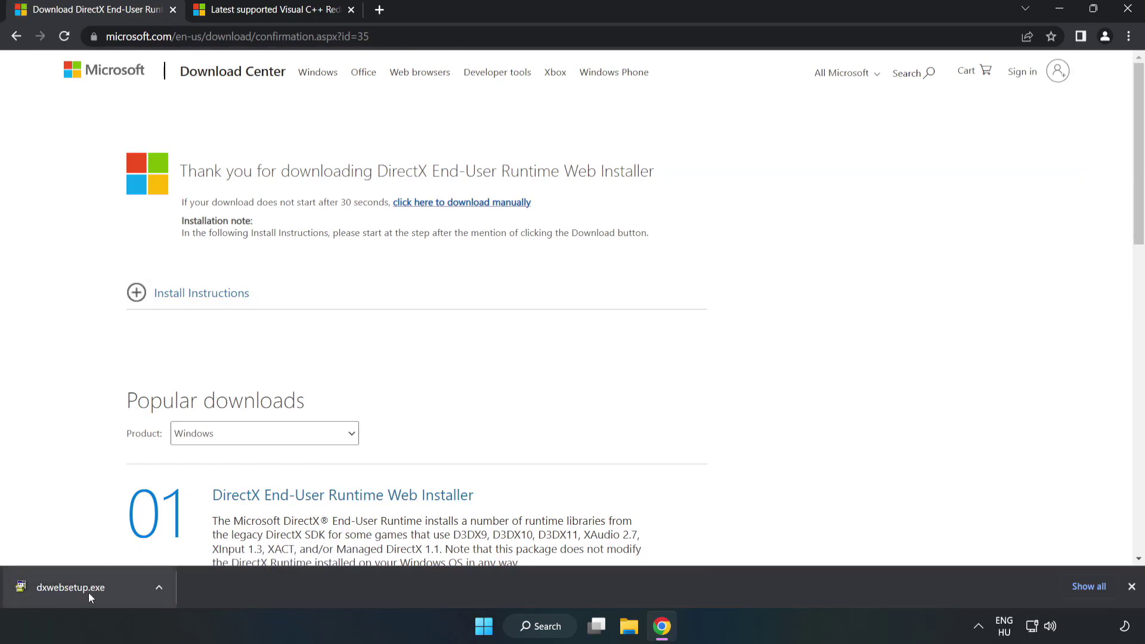
left_click(116, 591)
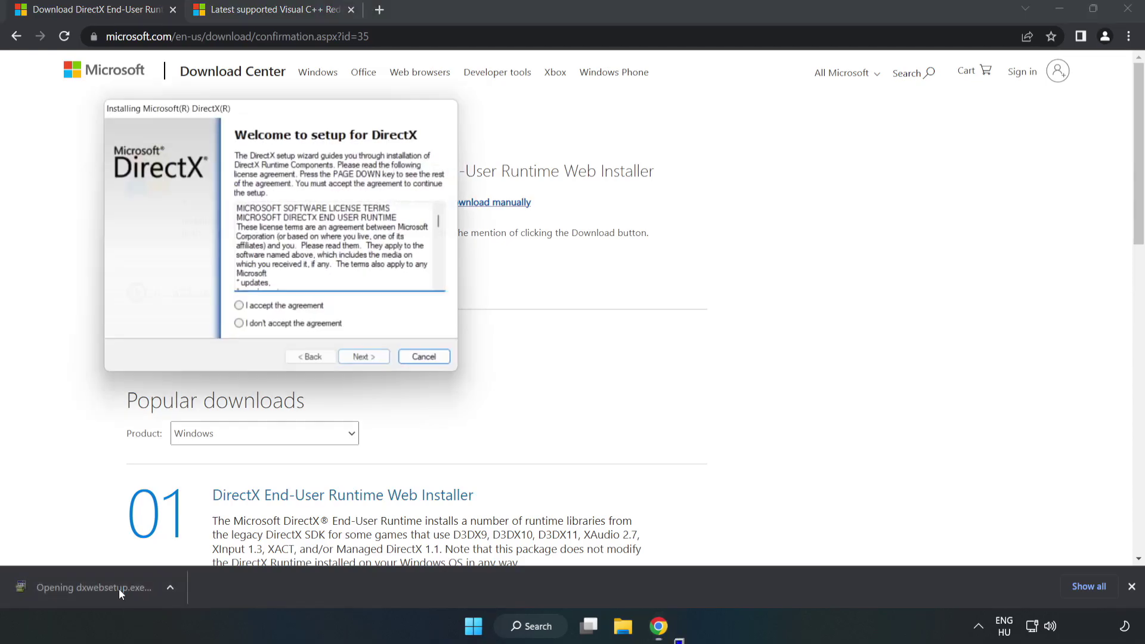
Accept the DirectX licence agreement, opt out of installing the Bing Bar, and complete the setup wizard.
left_click_drag(255, 108, 554, 173)
left_click_drag(737, 284, 738, 360)
left_click(528, 366)
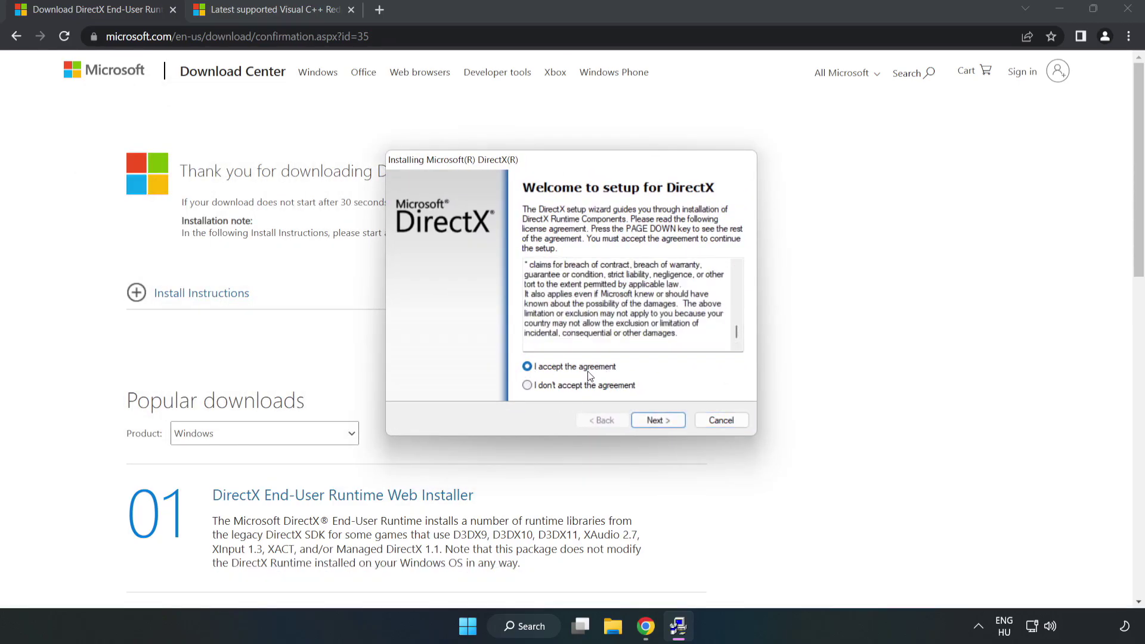
left_click(663, 422)
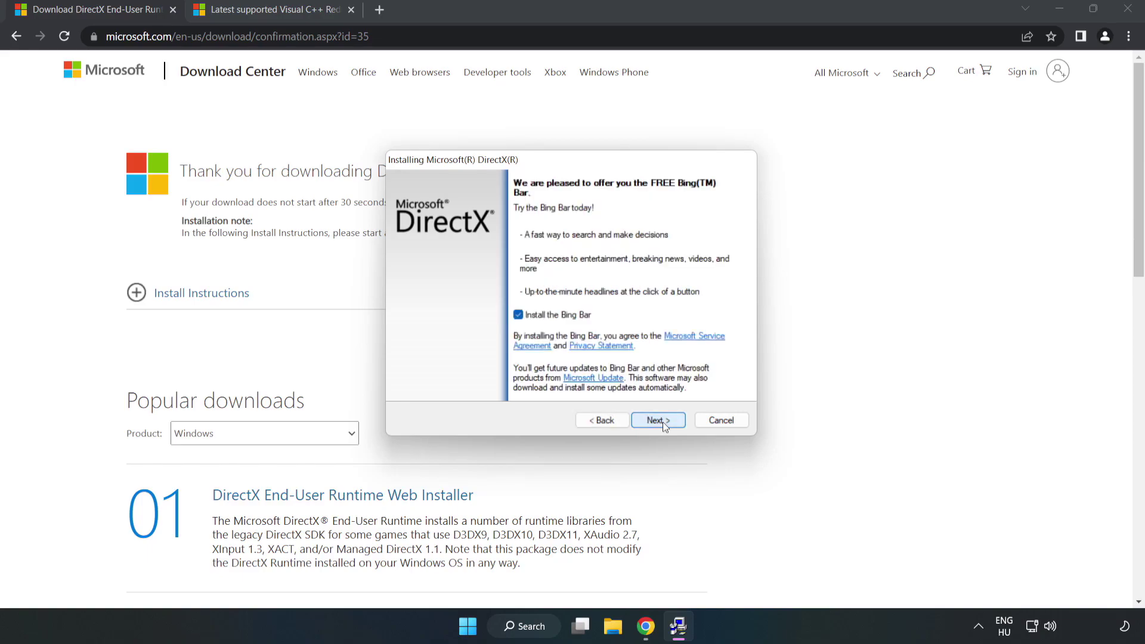
left_click(519, 316)
left_click(661, 421)
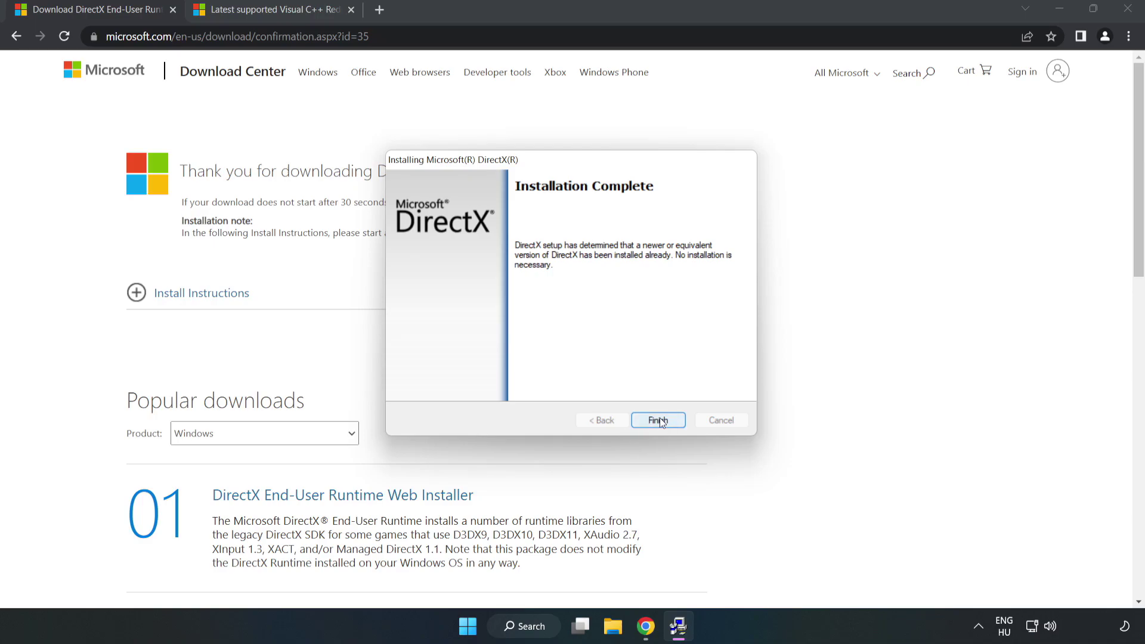
left_click(658, 420)
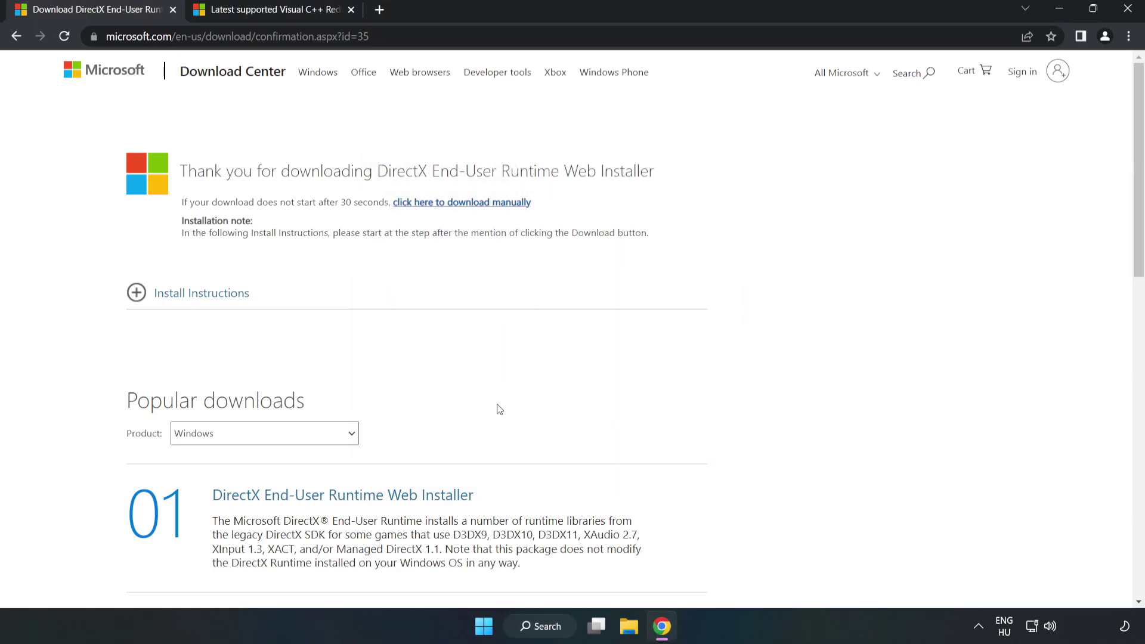
Close the DirectX download page and find the Visual Studio 2015, 2017, 2019 and 2022 download links on the Visual C++ Redistributable page.
left_click(172, 10)
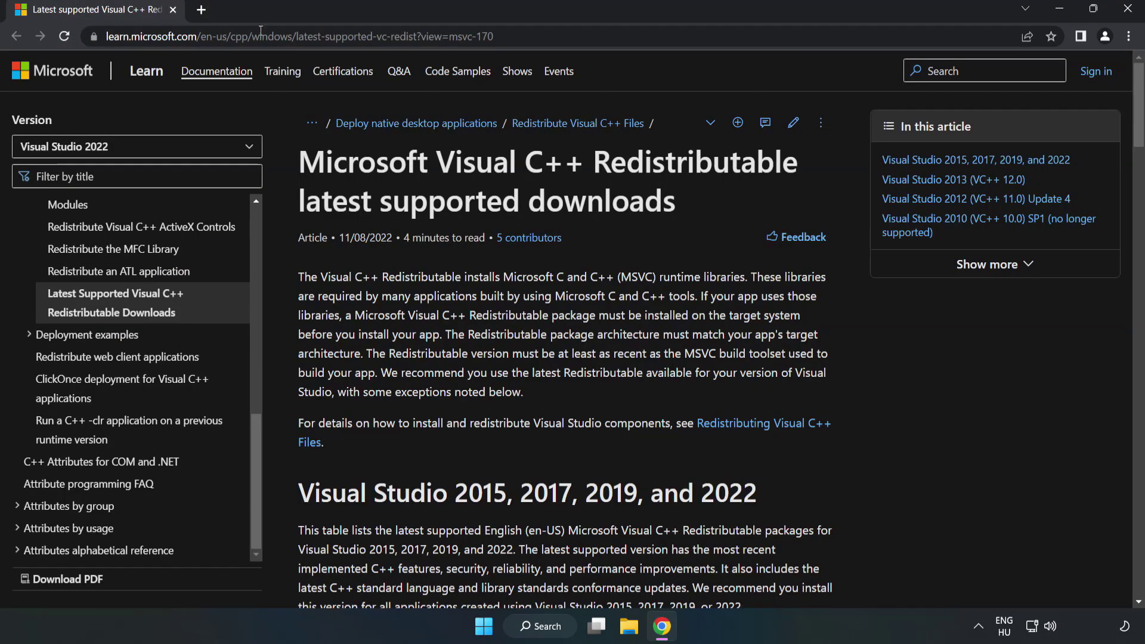
left_click(243, 36)
key("End")
left_click(593, 191)
left_click_drag(1140, 129, 1140, 189)
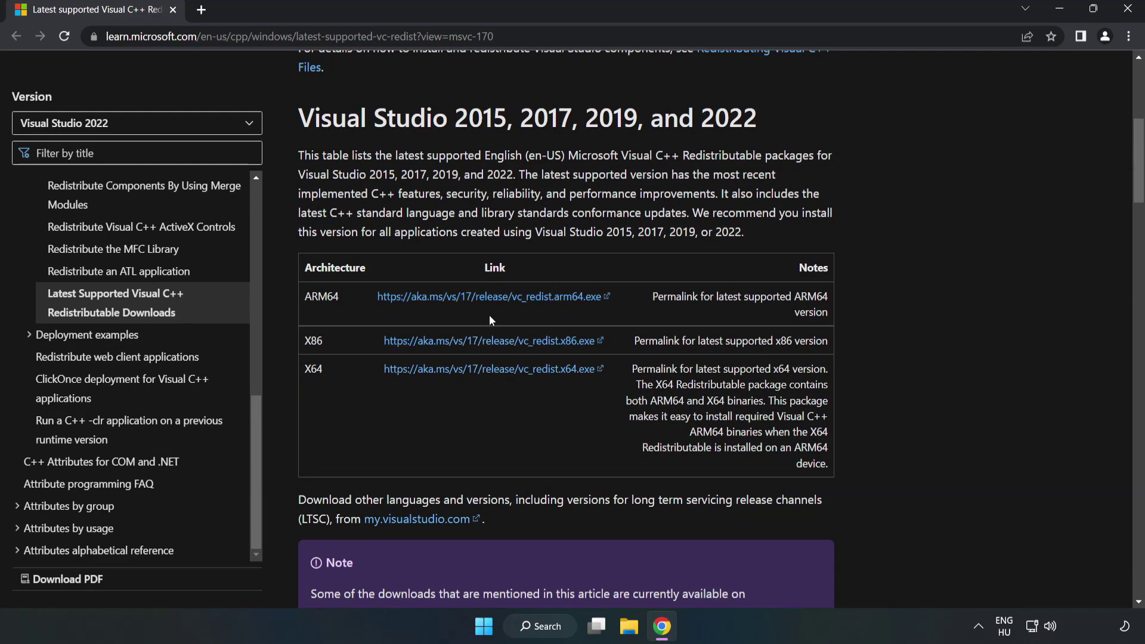